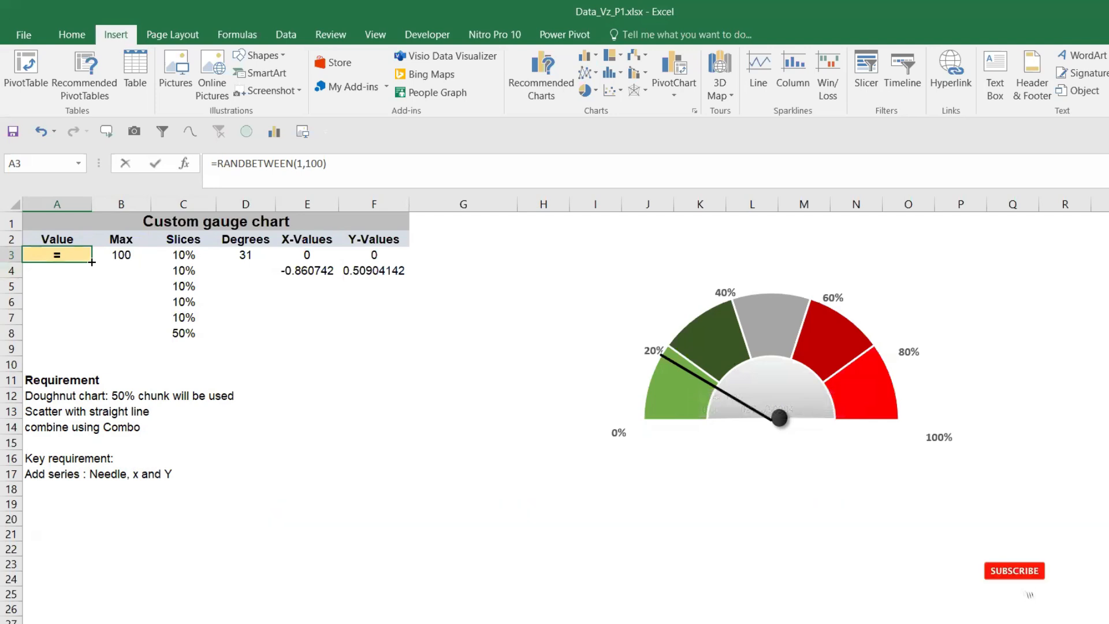
Enter the formula =RANDBETWEEN(1,100) in cell A3 as the gauge's value.
{"action": "key", "text": "Down"}
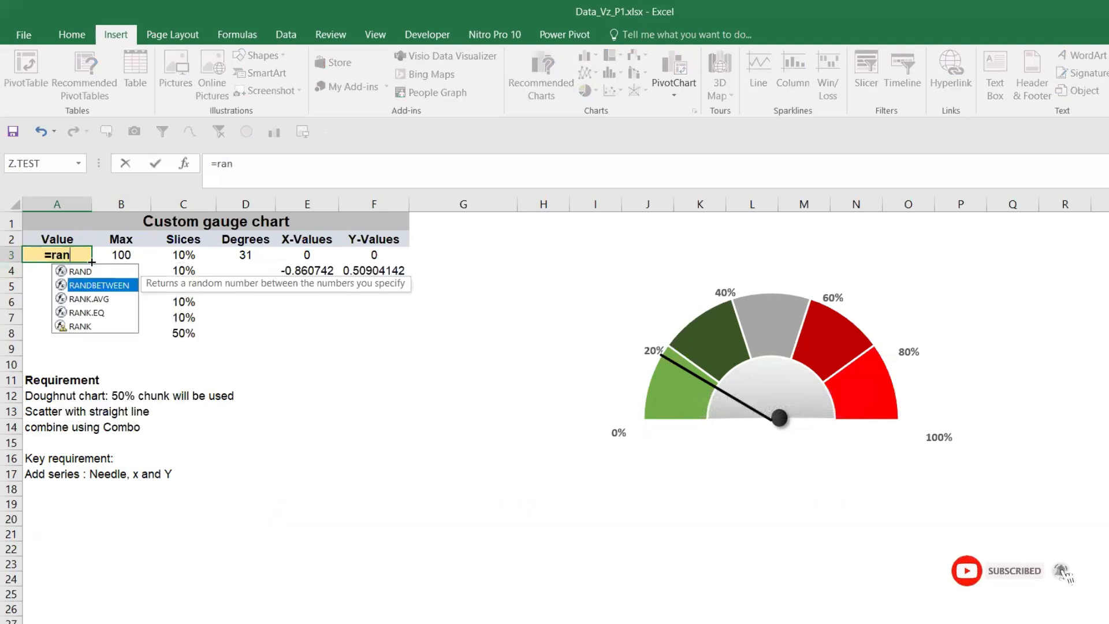
{"action": "key", "text": "Tab"}
{"action": "type", "text": "1,1"}
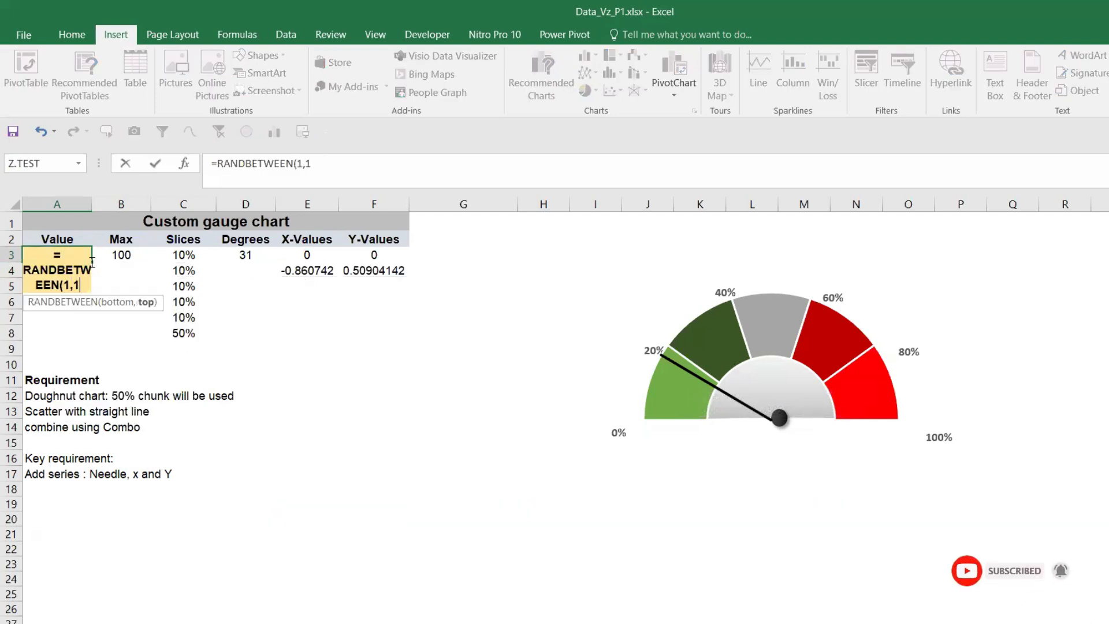
{"action": "type", "text": "00)"}
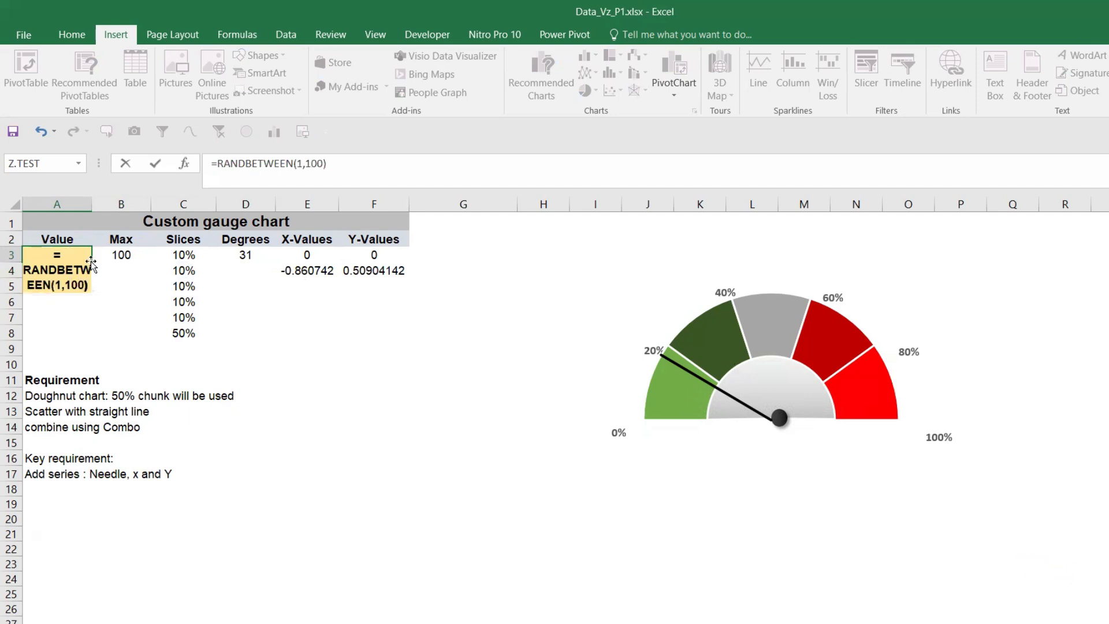
{"action": "key", "text": "Return"}
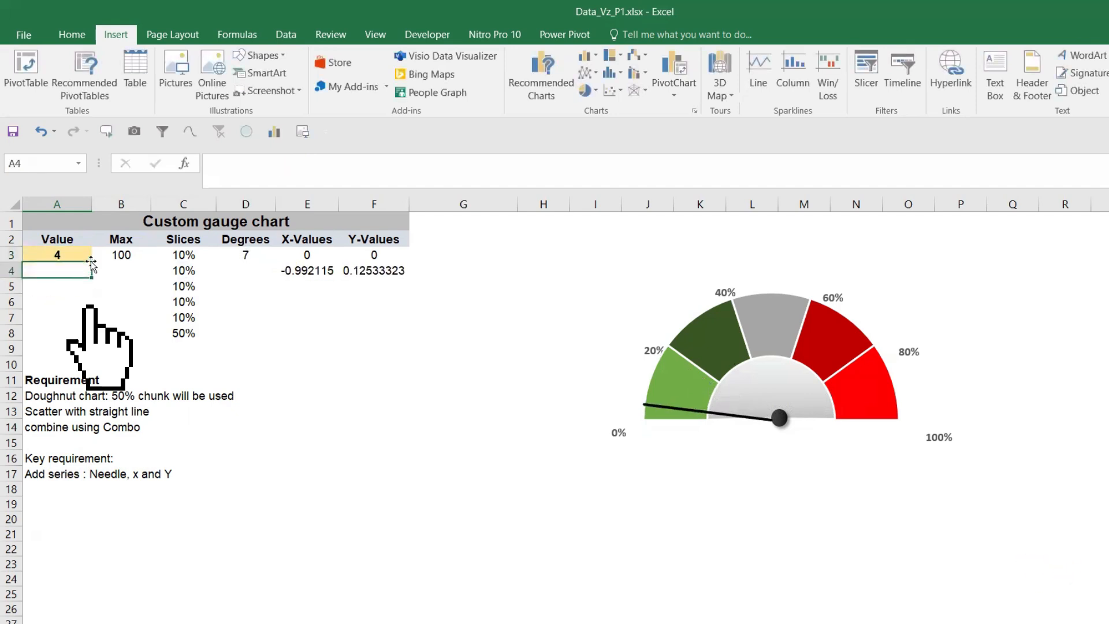
Recalculate the sheet repeatedly to check how the gauge needle follows the random value.
{"action": "key", "text": "F9"}
{"action": "key", "text": "F9"}
{"action": "key", "text": "F9"}
{"action": "key", "text": "F9"}
{"action": "key", "text": "F9"}
{"action": "key", "text": "F9"}
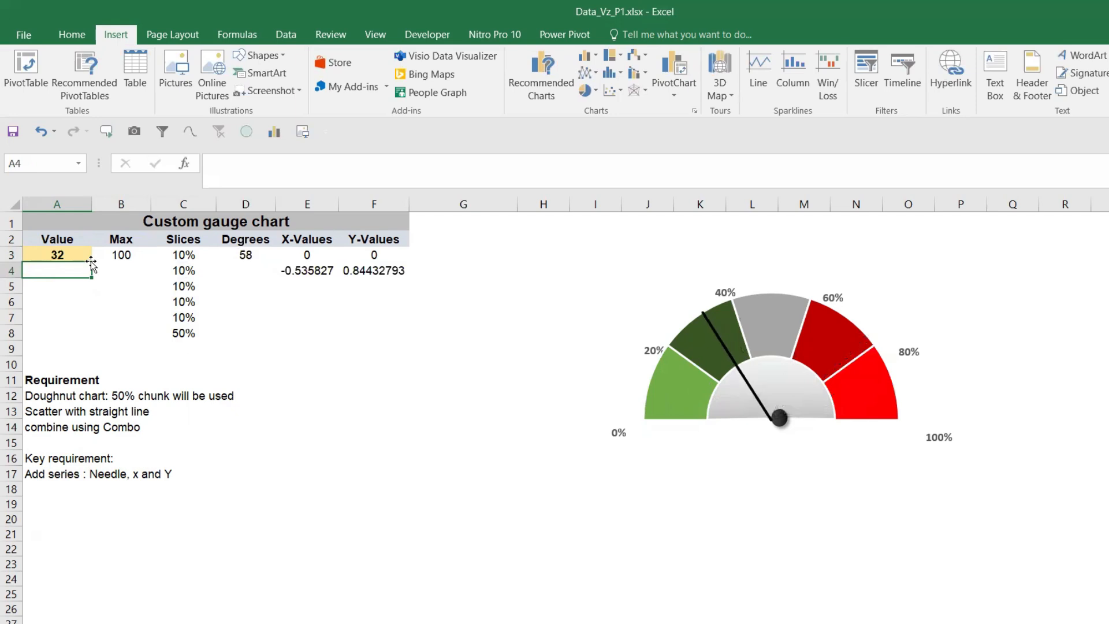
{"action": "key", "text": "F9"}
{"action": "key", "text": "F9"}
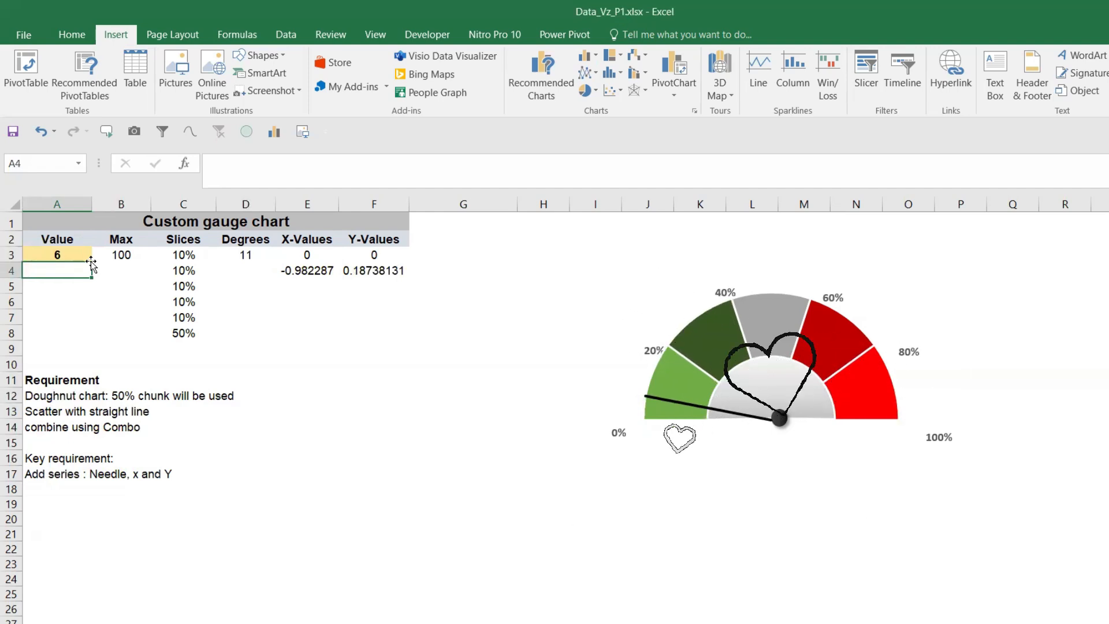
{"action": "key", "text": "F9"}
{"action": "key", "text": "F9"}
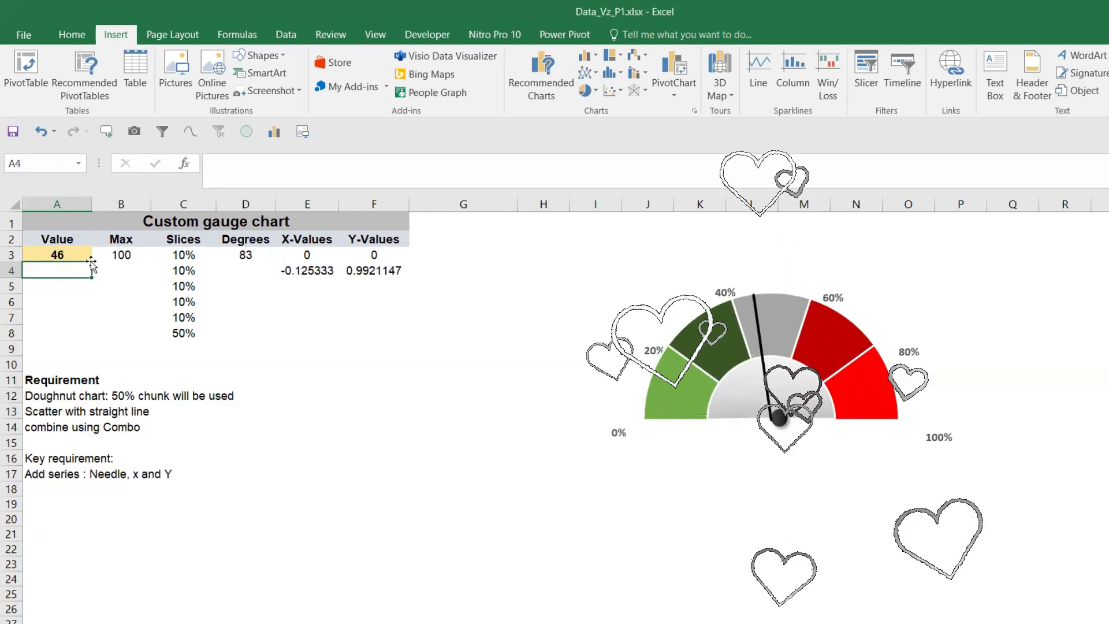
{"action": "key", "text": "F9"}
{"action": "key", "text": "F9"}
{"action": "key", "text": "F9"}
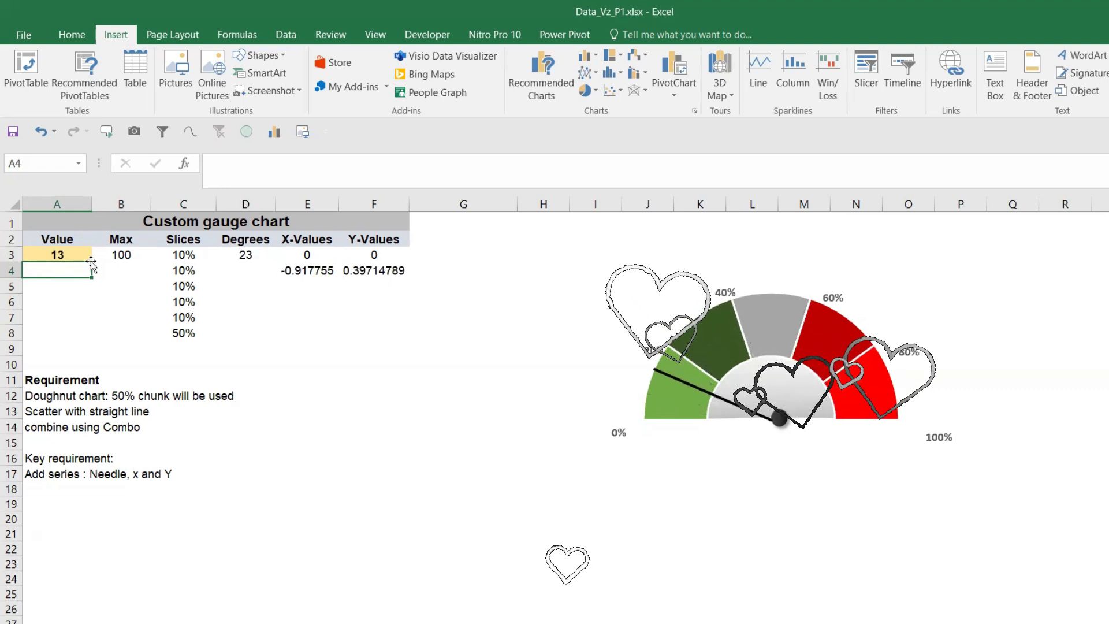
{"action": "key", "text": "F9"}
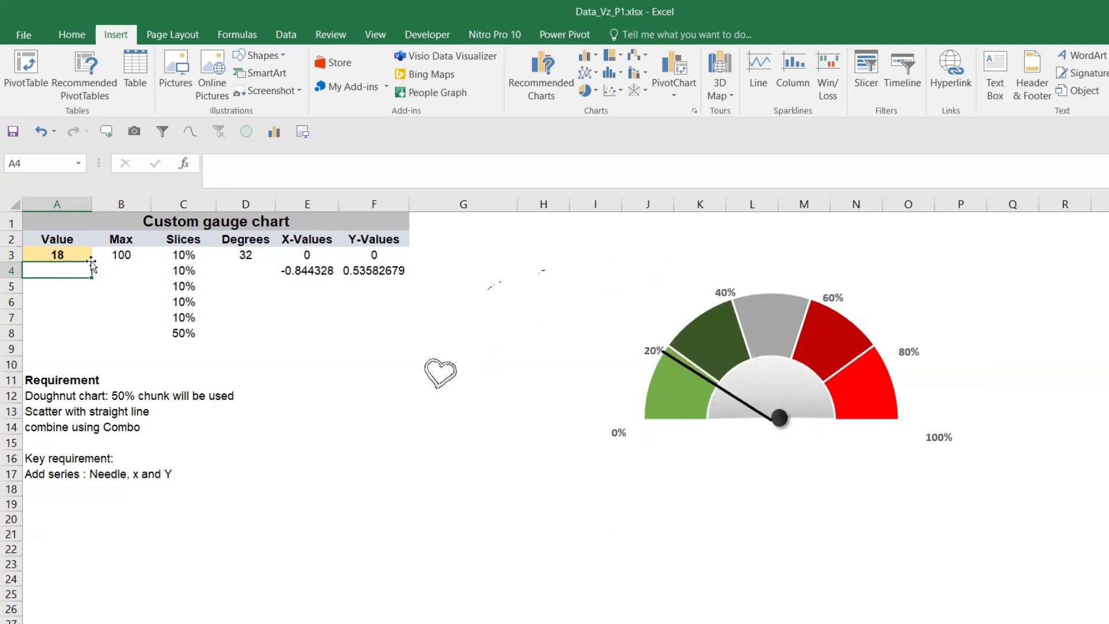
Examine the header row A2:F2, especially the Value and Max columns that define the gauge's interval.
{"action": "left_click_drag", "start_coordinate": [84, 240], "coordinate": [358, 241]}
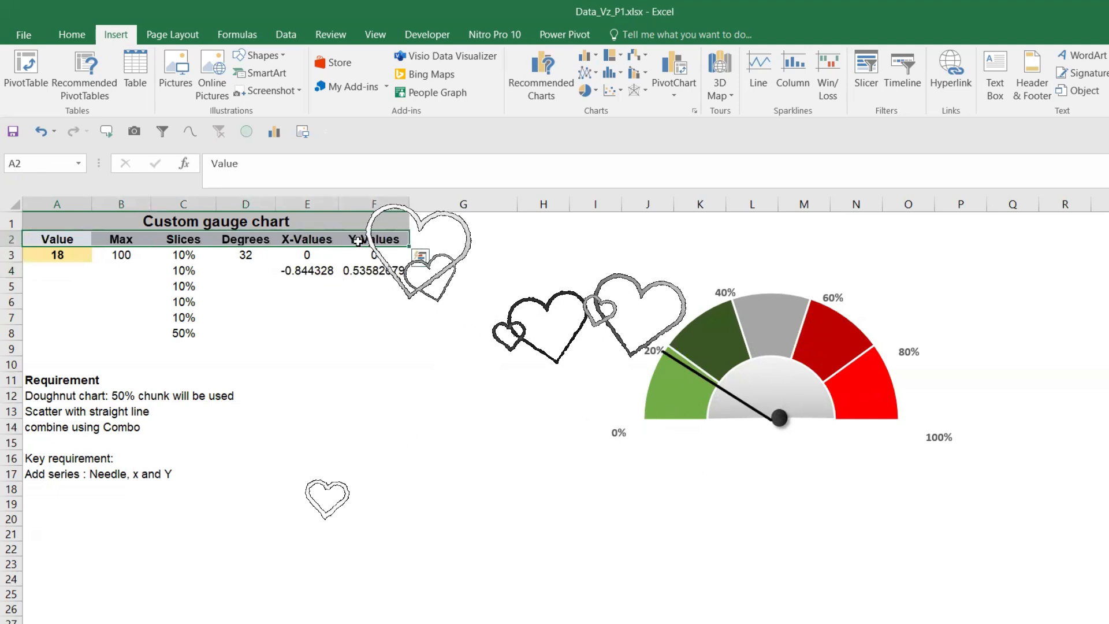
{"action": "left_click", "coordinate": [60, 233]}
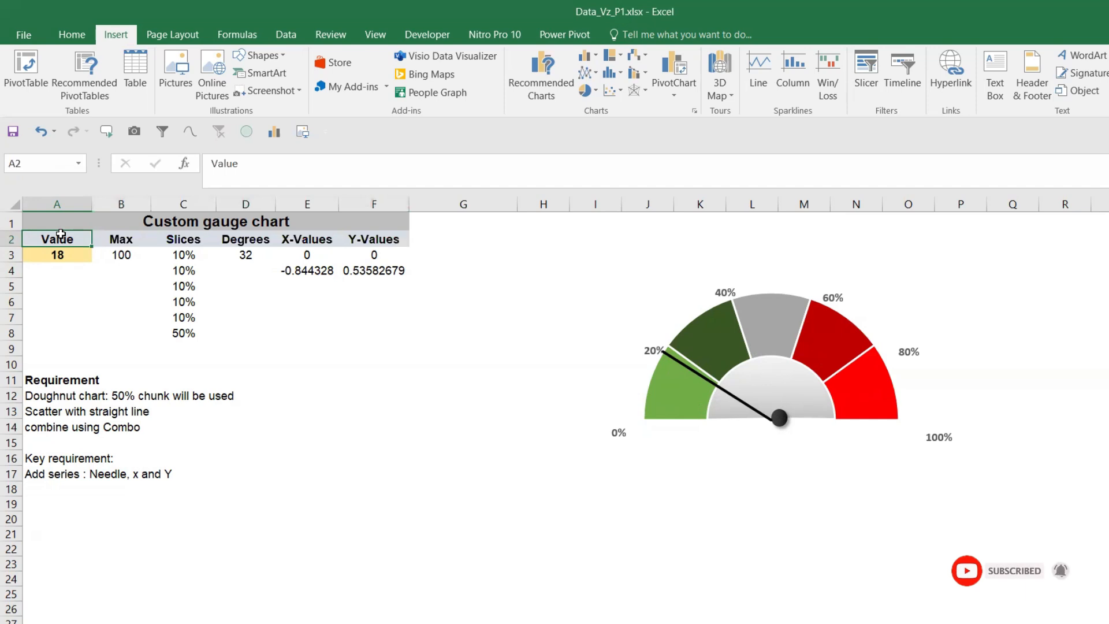
{"action": "left_click", "coordinate": [114, 238]}
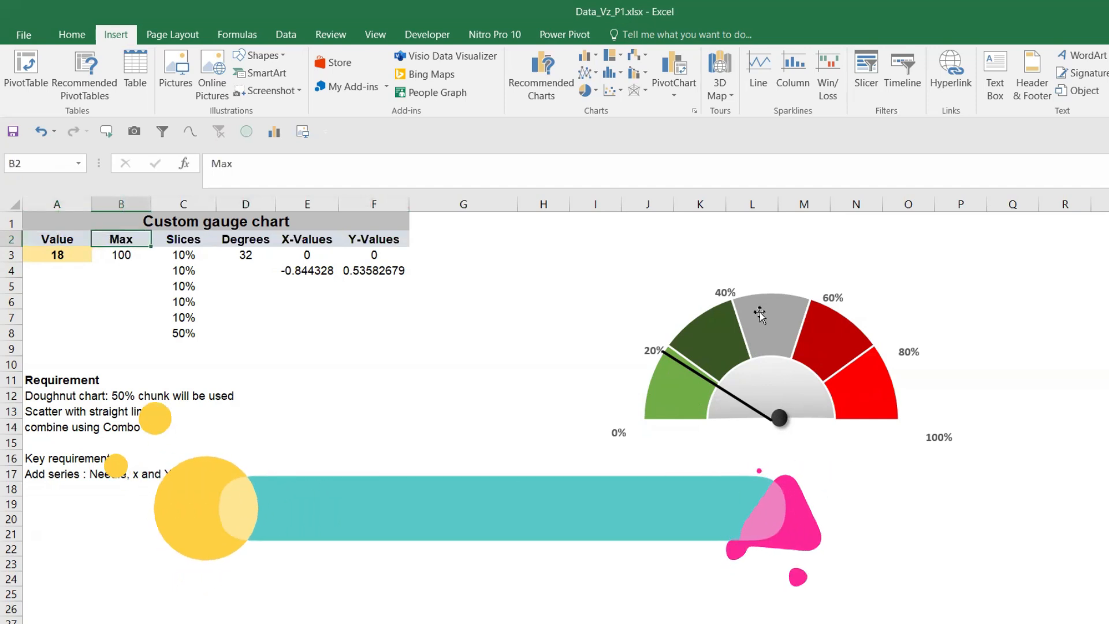
{"action": "mouse_move", "coordinate": [739, 317]}
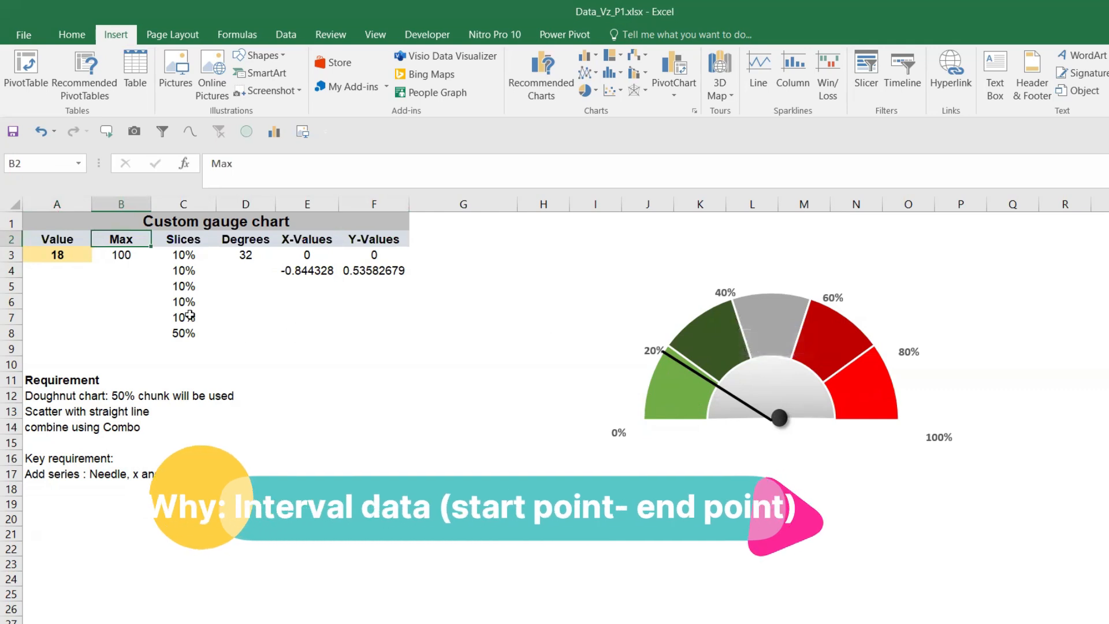
{"action": "left_click", "coordinate": [63, 242]}
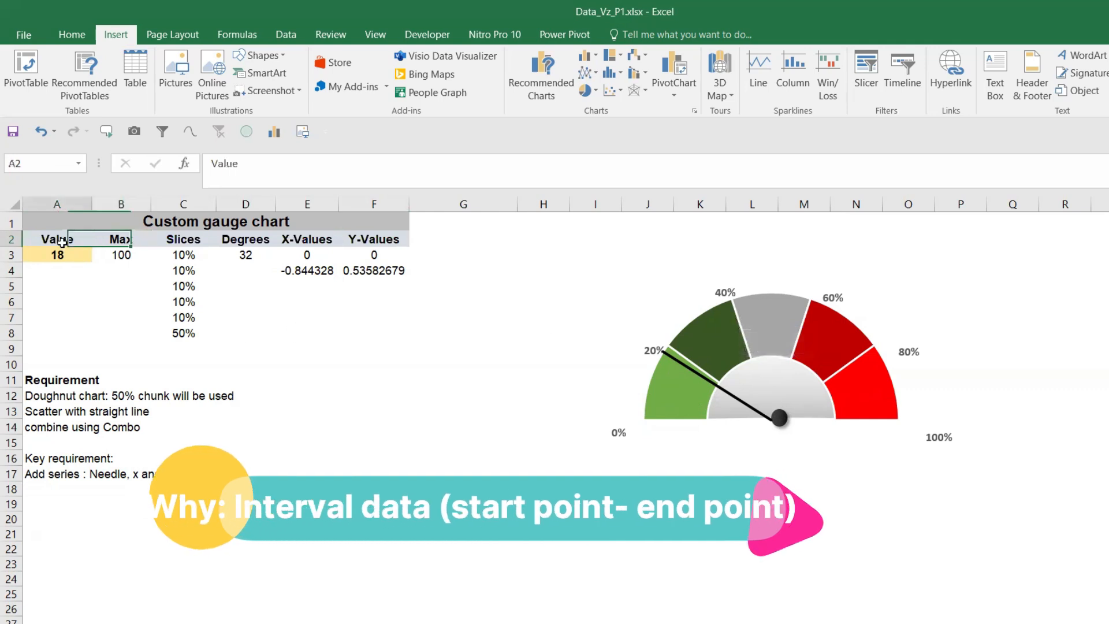
{"action": "left_click", "coordinate": [102, 238]}
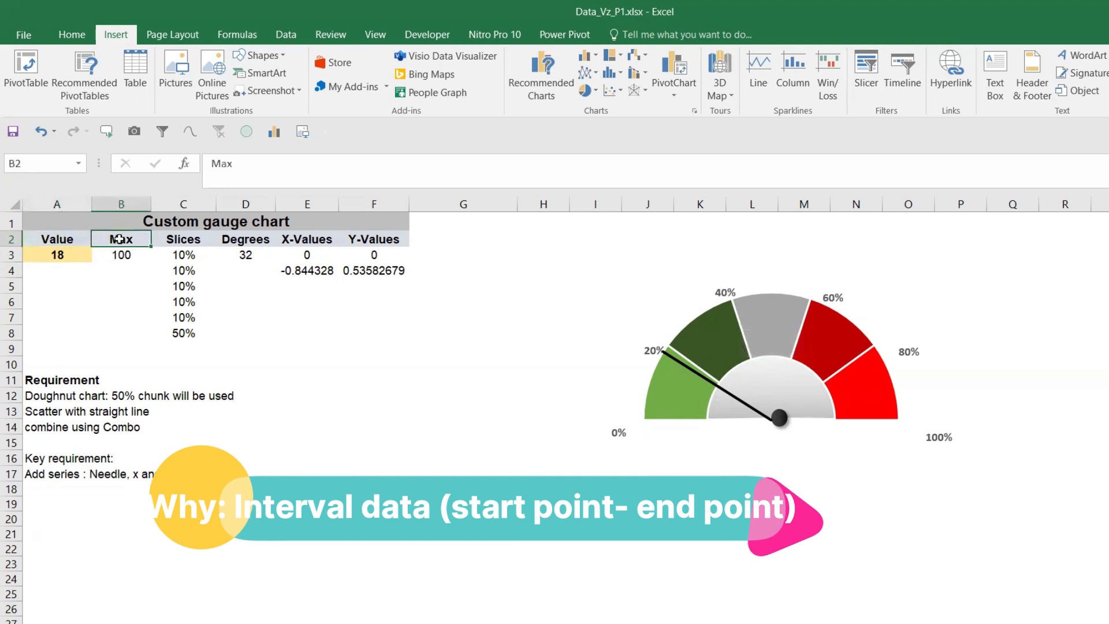
Rename the Value header in A2 to "start" and the Max header in B2 to "end point".
{"action": "left_click", "coordinate": [75, 241]}
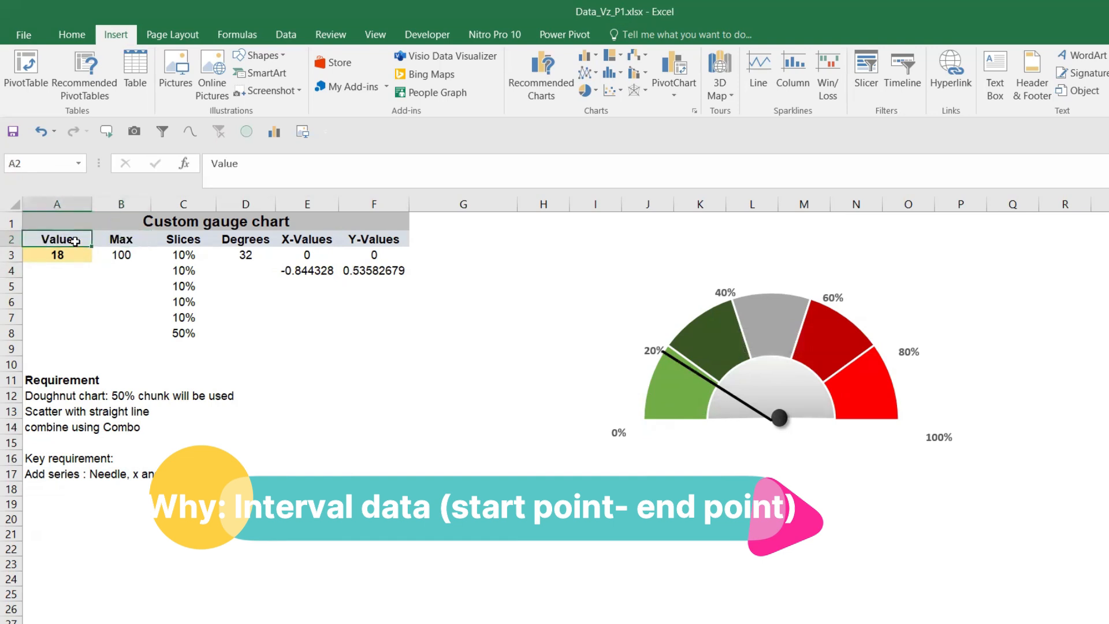
{"action": "type", "text": "start"}
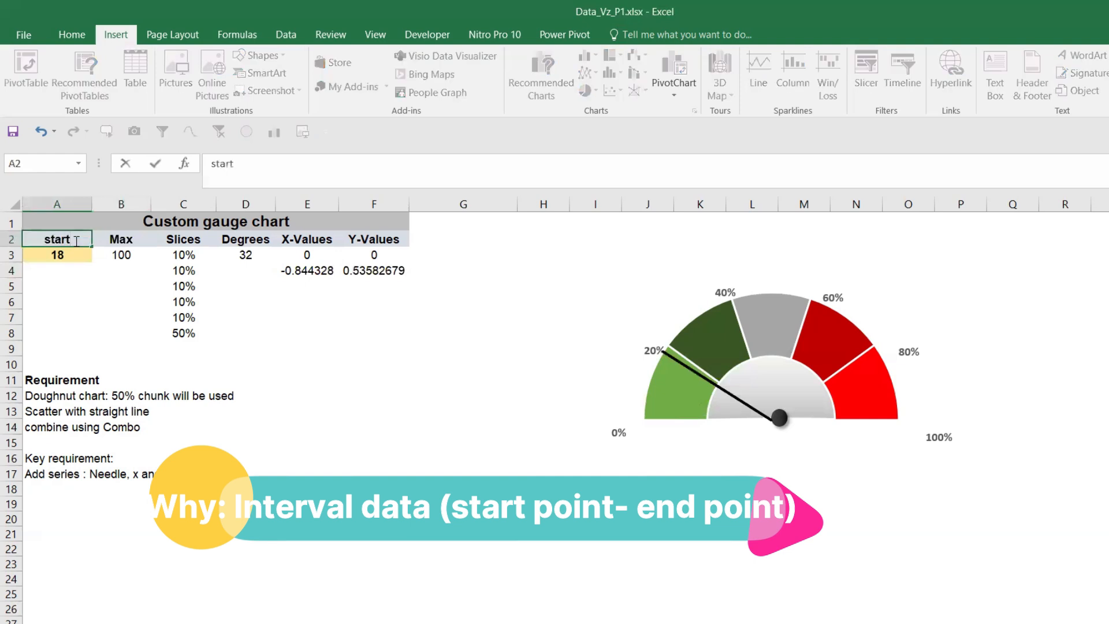
{"action": "left_click", "coordinate": [139, 239]}
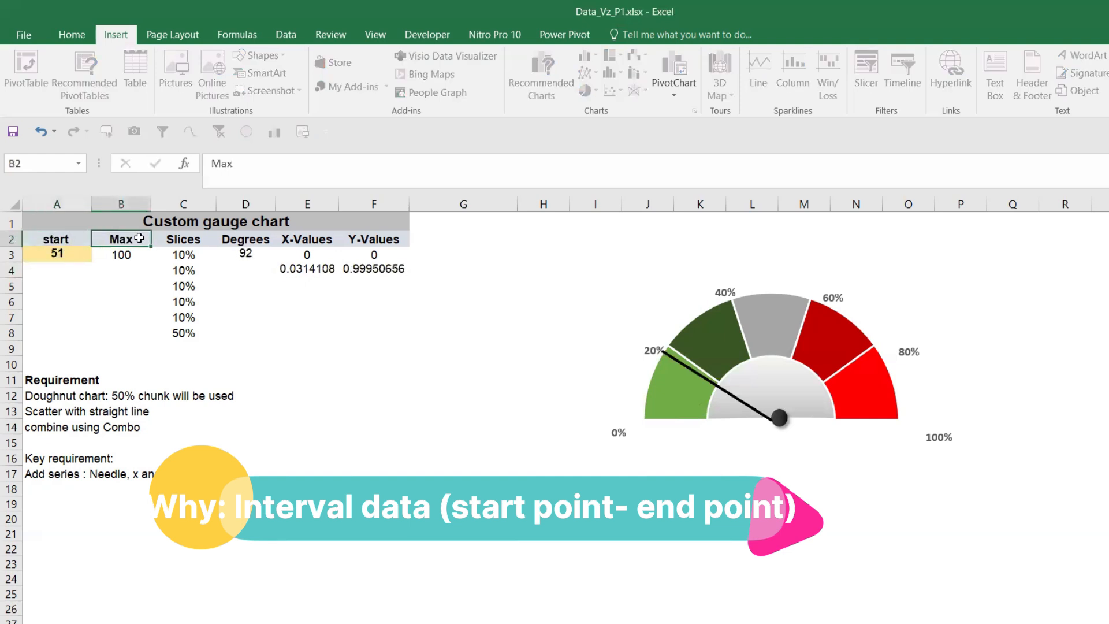
{"action": "type", "text": "end point"}
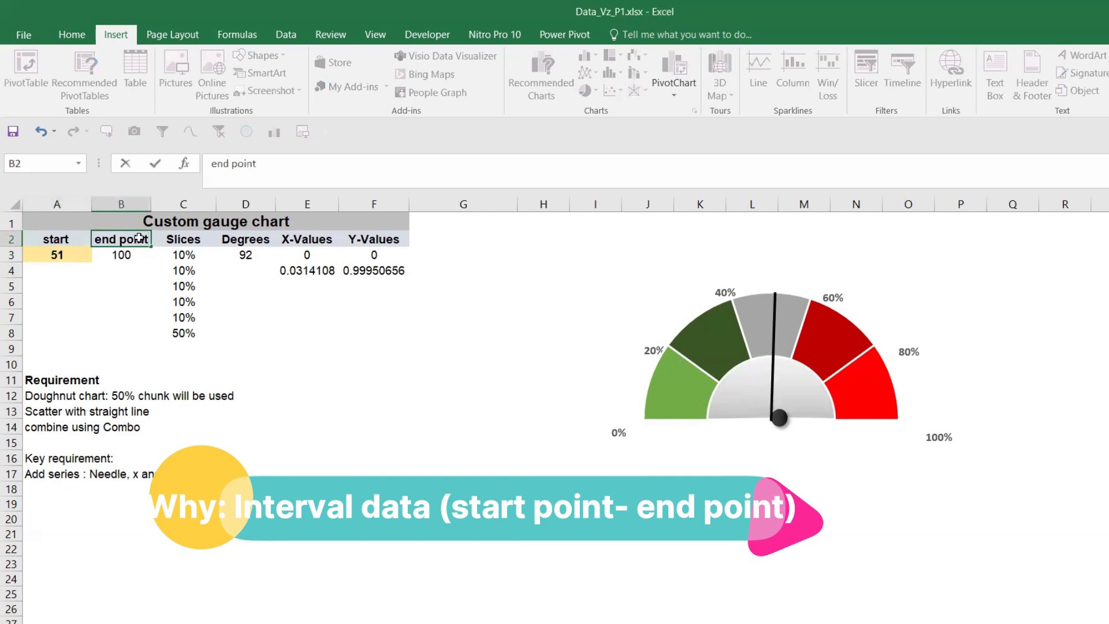
{"action": "key", "text": "Return"}
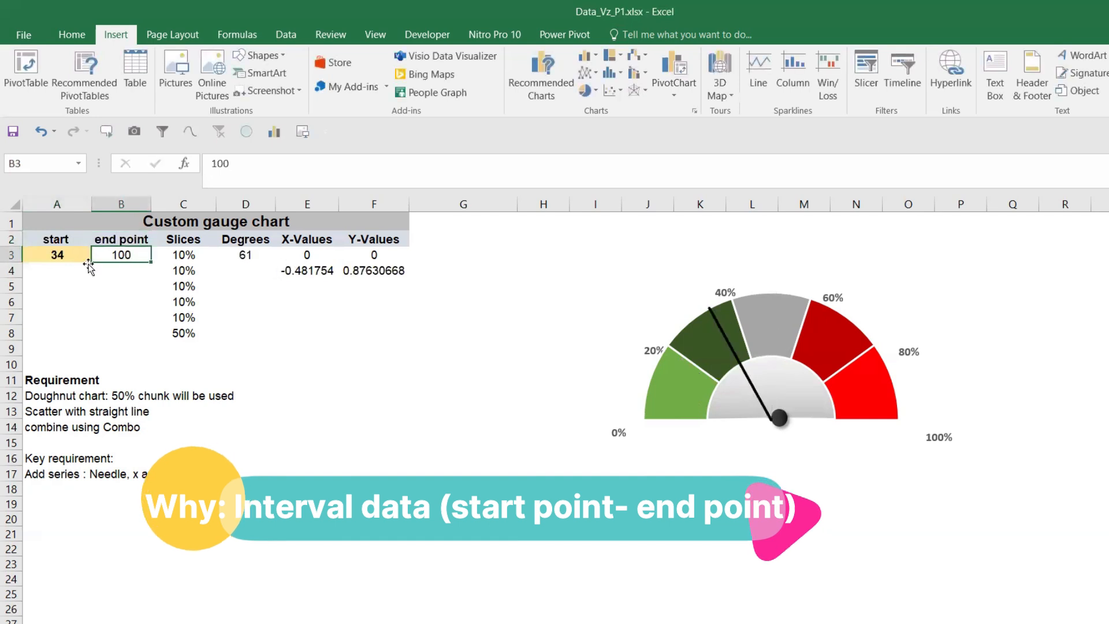
Examine the start formula in A3, the slice percentages in C3:C8 and the Degrees formula in D3.
{"action": "left_click", "coordinate": [68, 256]}
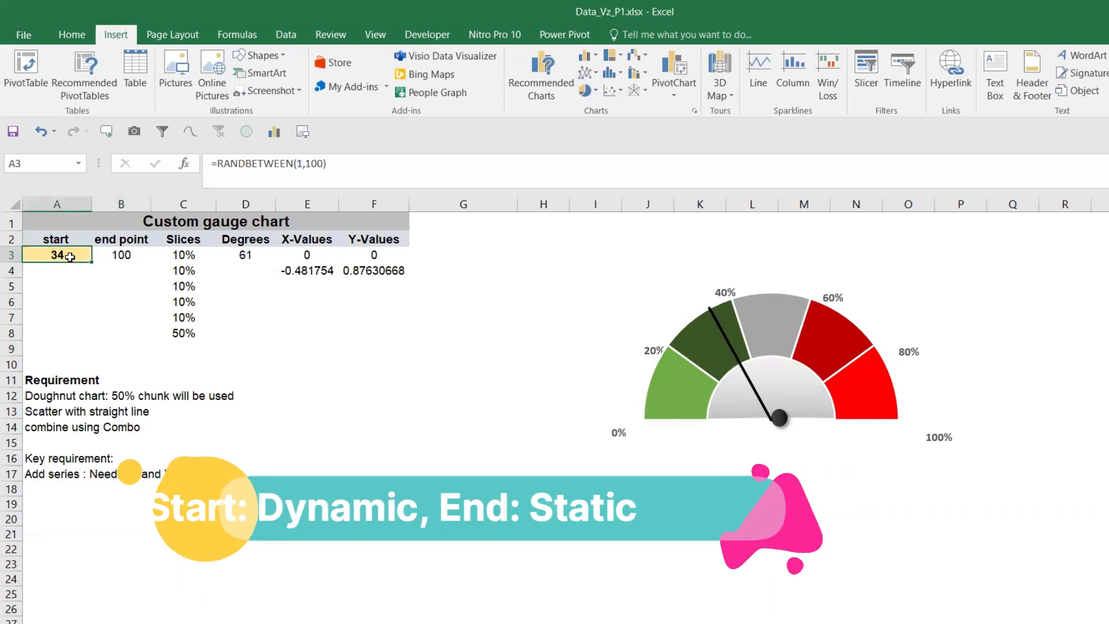
{"action": "left_click_drag", "start_coordinate": [173, 254], "coordinate": [177, 323]}
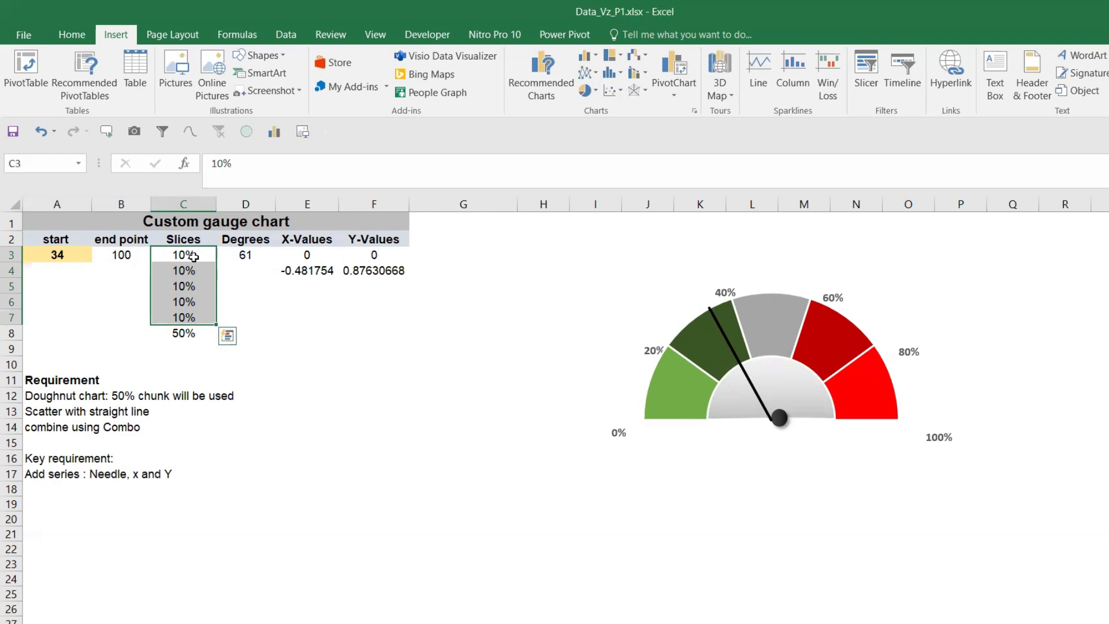
{"action": "left_click", "coordinate": [184, 331]}
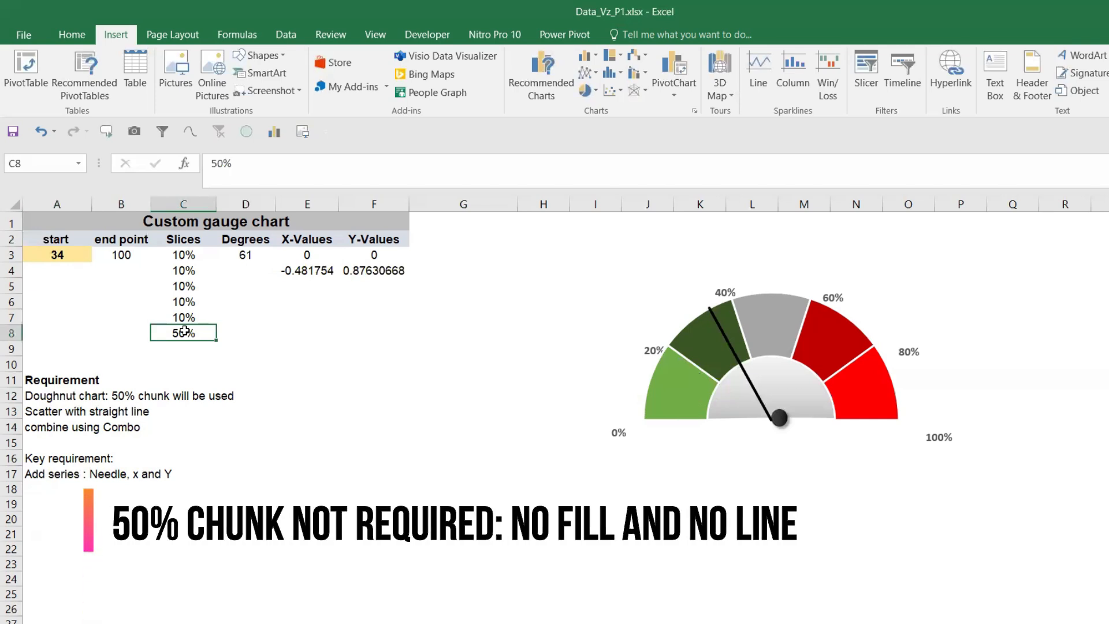
{"action": "left_click", "coordinate": [247, 256]}
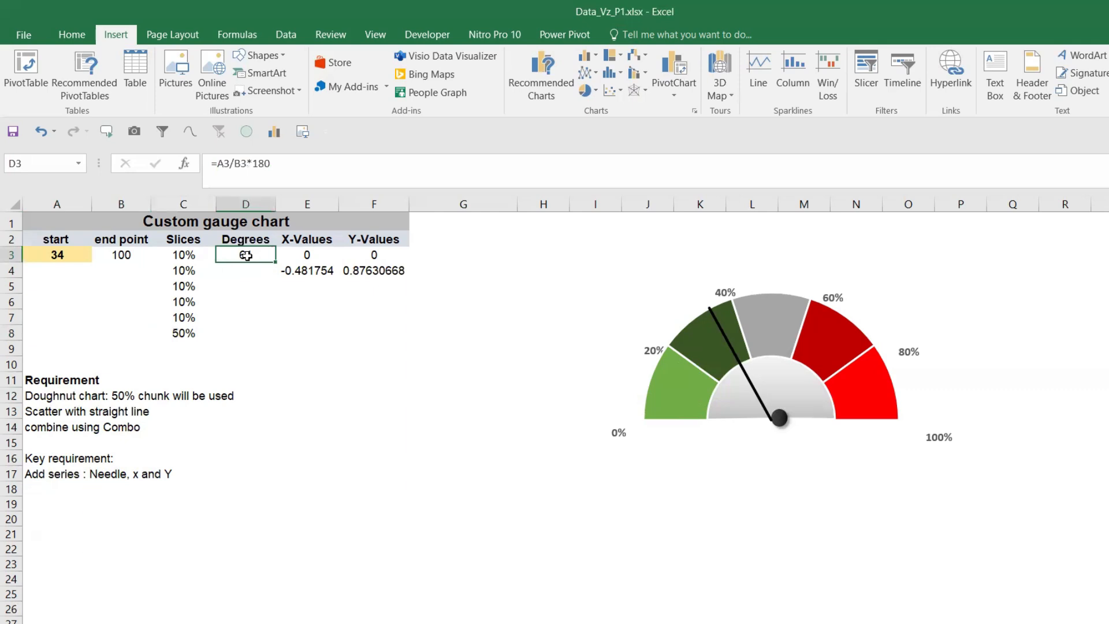
{"action": "double_click", "coordinate": [246, 255]}
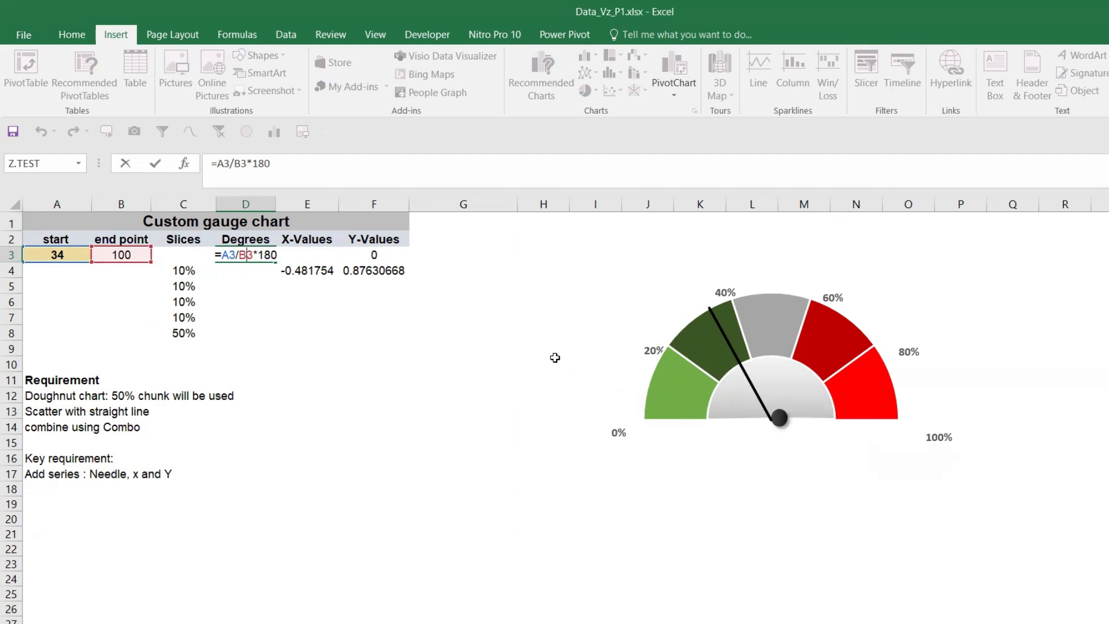
{"action": "key", "text": "ctrl+Return"}
Examine the needle coordinates under X-Values and Y-Values, including the formulas in E4 and F4.
{"action": "left_click", "coordinate": [311, 263]}
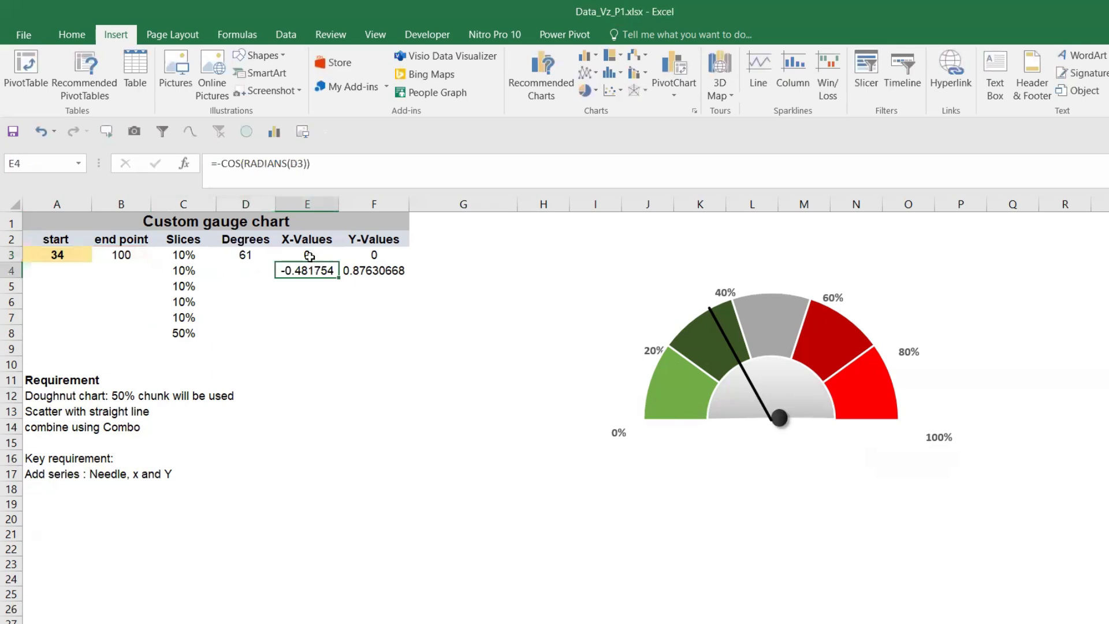
{"action": "left_click", "coordinate": [309, 256]}
{"action": "left_click", "coordinate": [357, 259]}
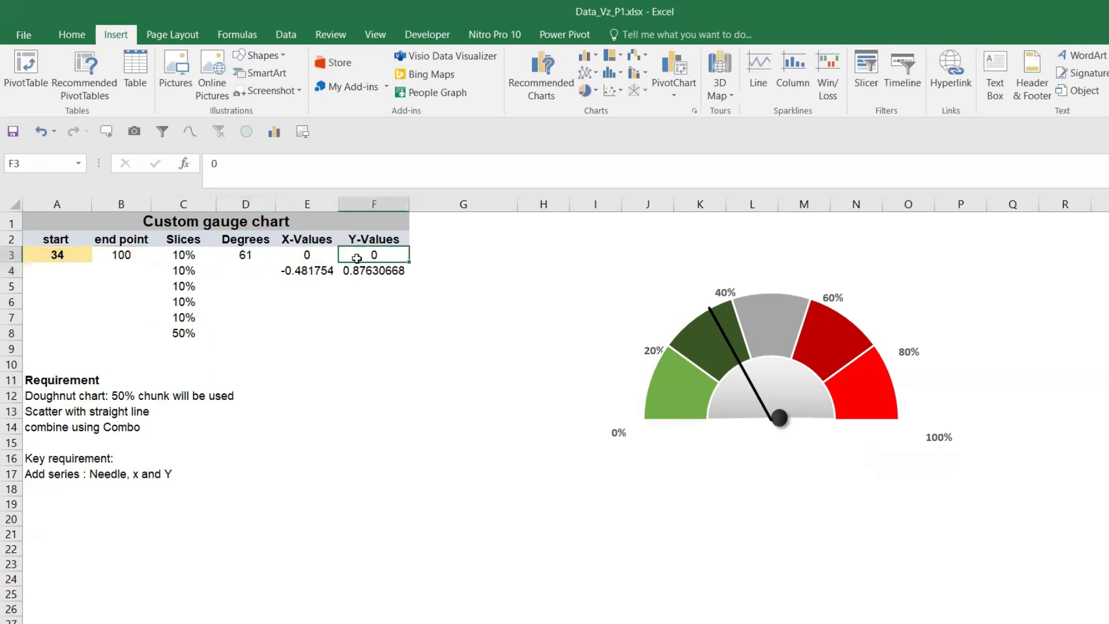
{"action": "left_click", "coordinate": [320, 257]}
{"action": "left_click", "coordinate": [372, 254]}
{"action": "left_click", "coordinate": [317, 277]}
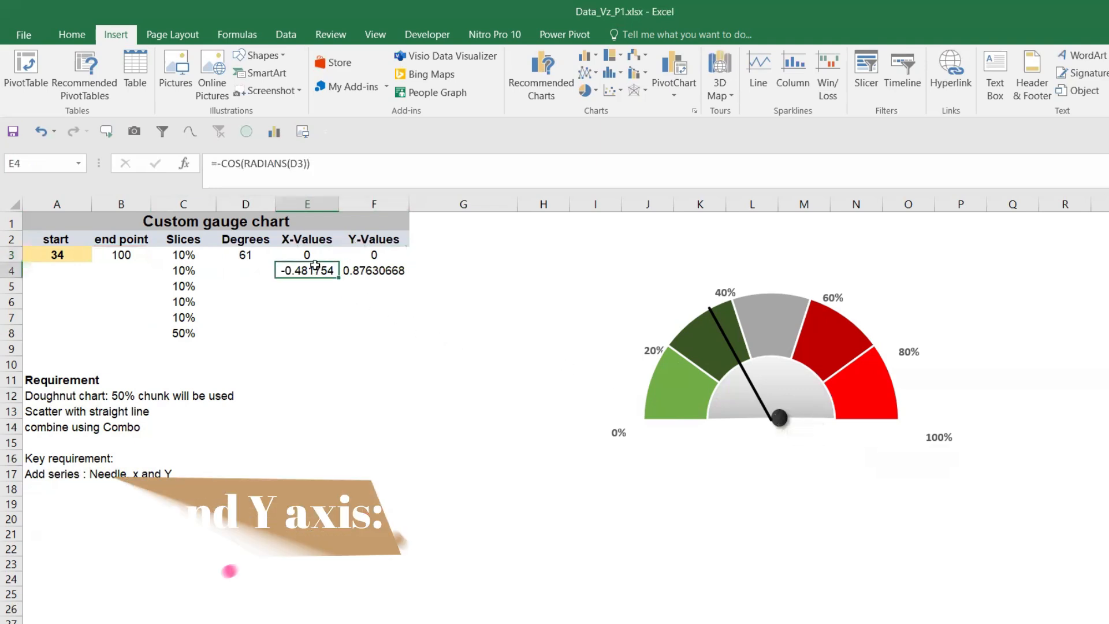
{"action": "left_click", "coordinate": [374, 258]}
{"action": "left_click", "coordinate": [379, 271]}
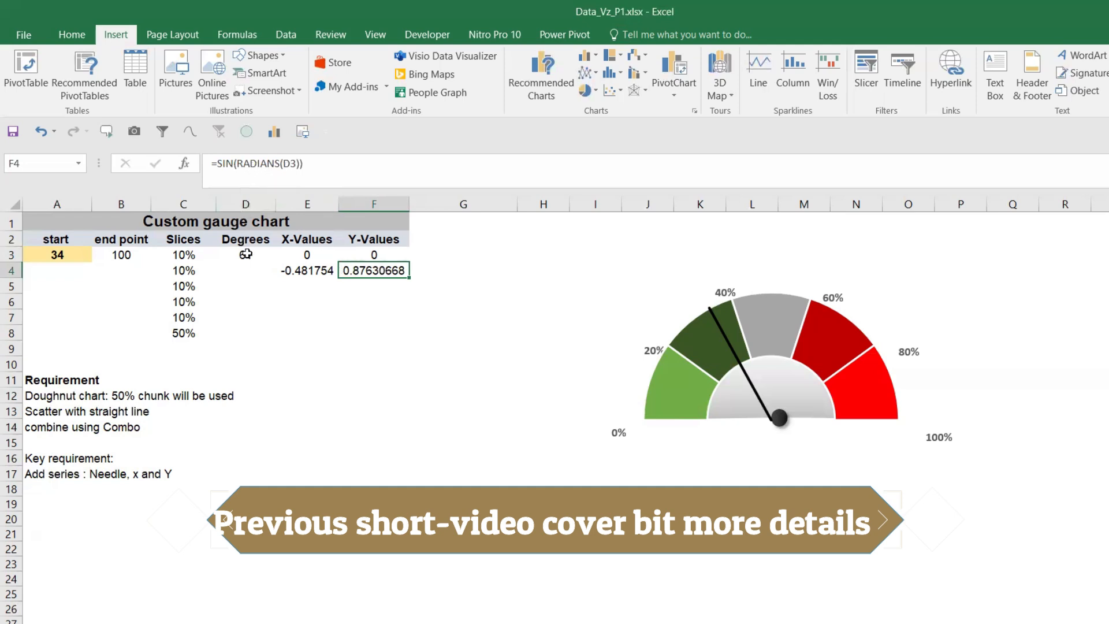
{"action": "left_click", "coordinate": [318, 273]}
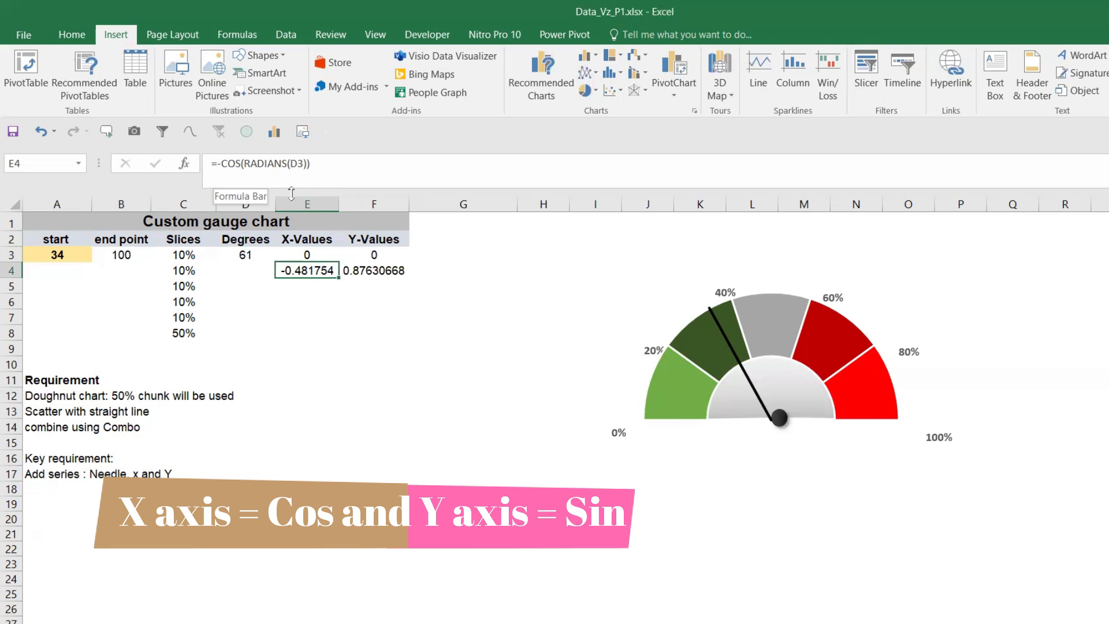
{"action": "left_click", "coordinate": [477, 318]}
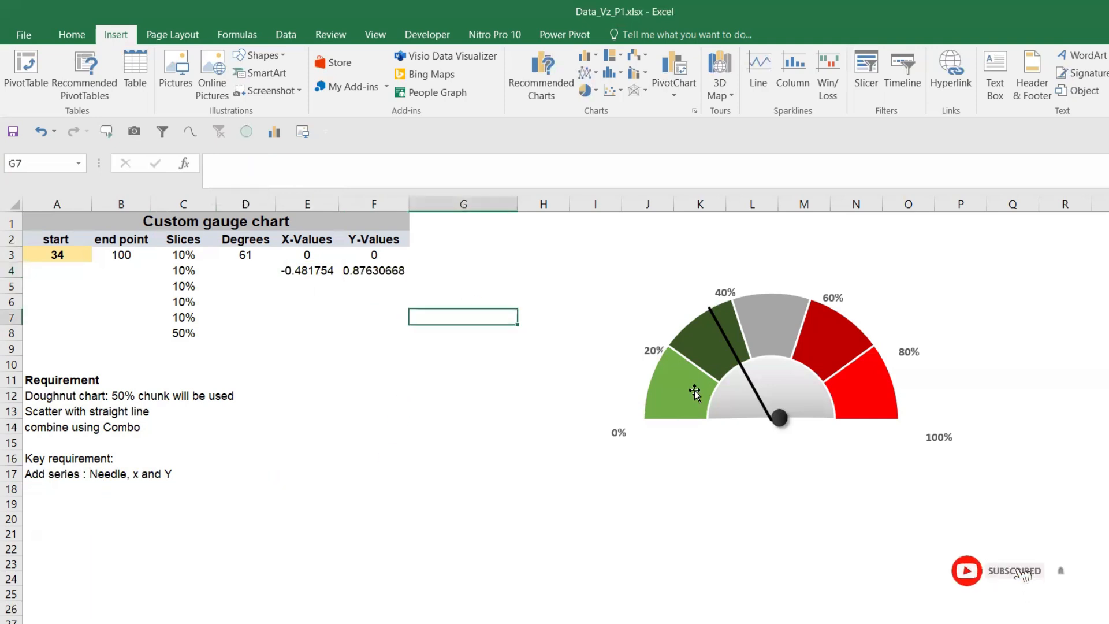
Delete the coloured Slices doughnut series from the gauge chart, keeping the needle and the shapes.
{"action": "left_click", "coordinate": [698, 389]}
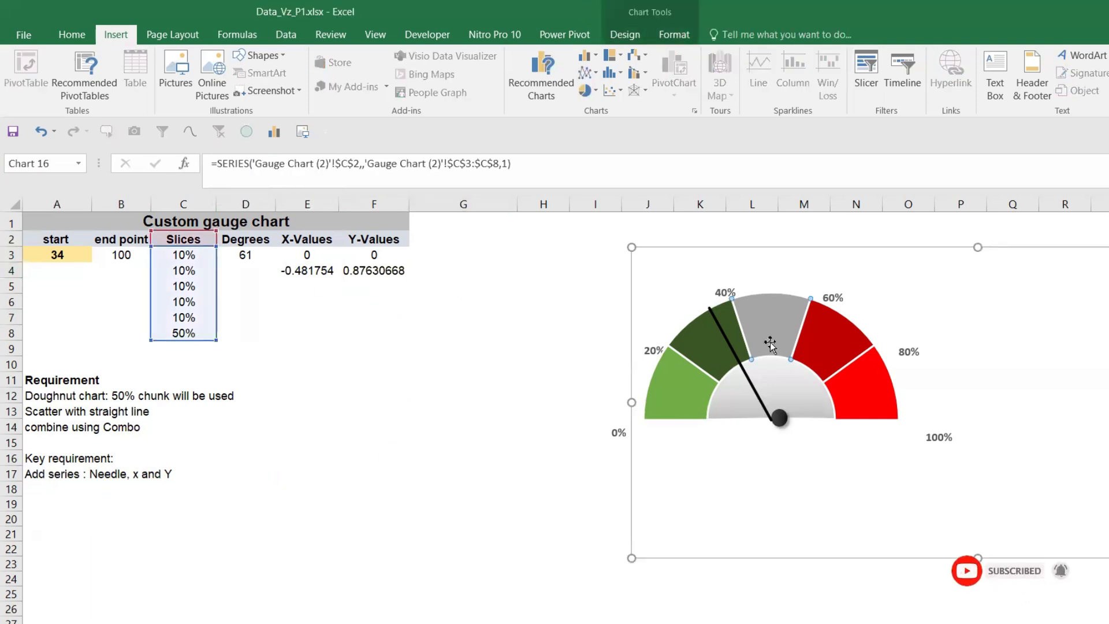
{"action": "left_click", "coordinate": [485, 411]}
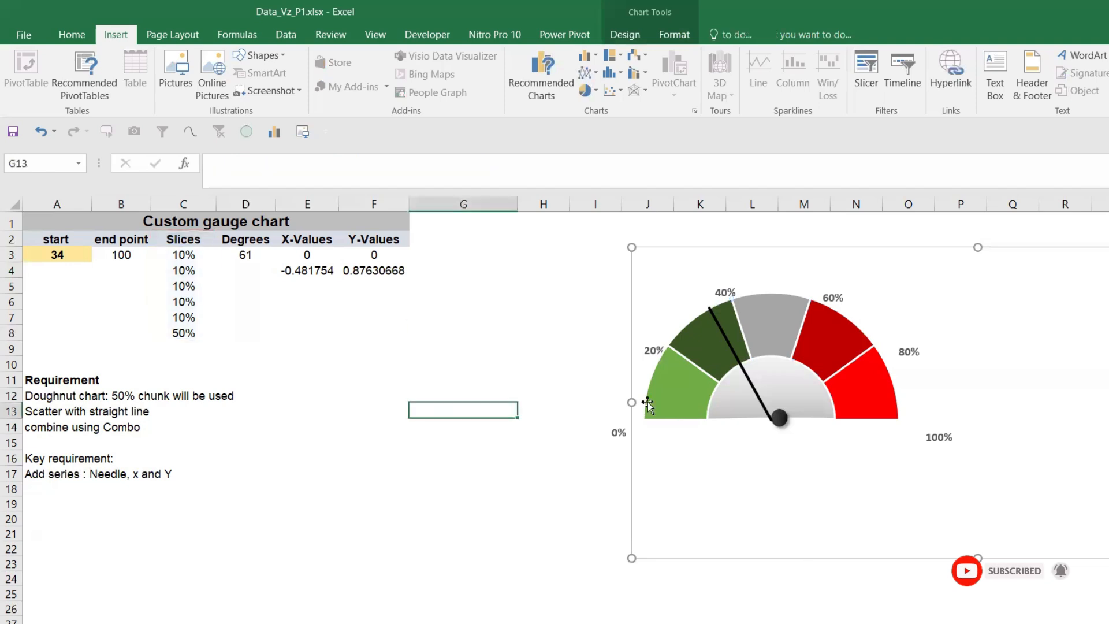
{"action": "left_click", "coordinate": [684, 404]}
{"action": "key", "text": "Delete"}
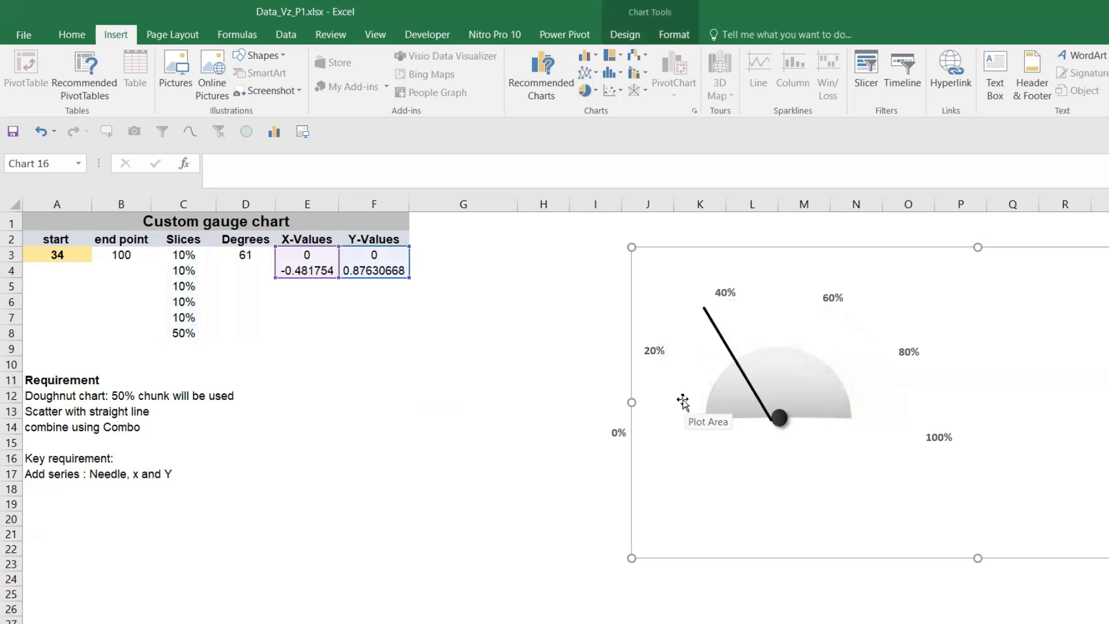
{"action": "left_click", "coordinate": [355, 363]}
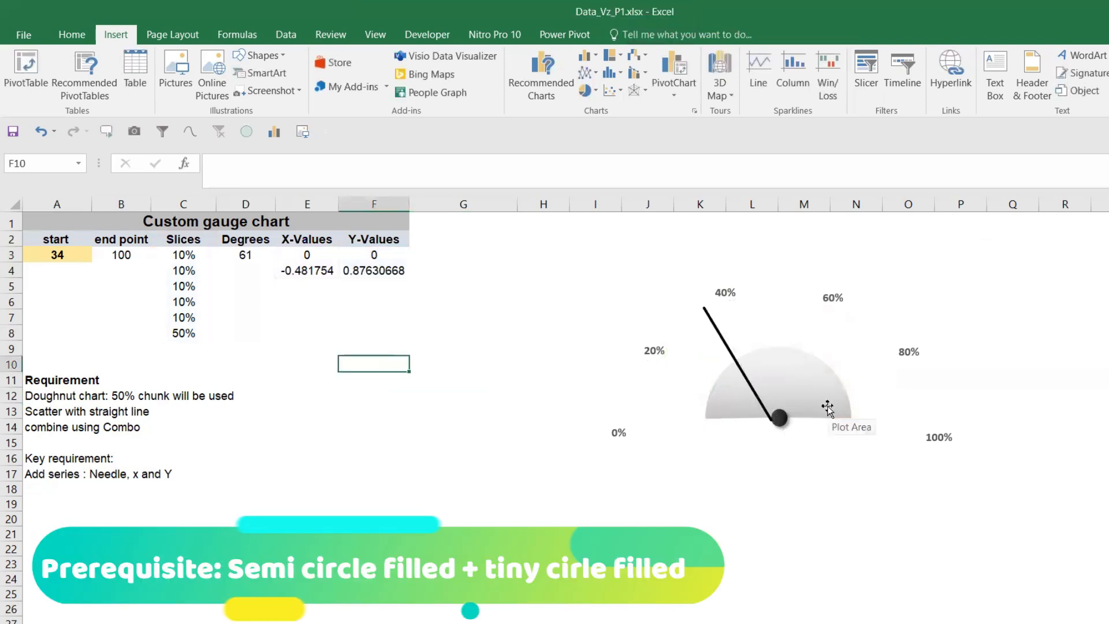
Delete the needle line from the gauge chart, keeping the grey semicircle, the centre circle and the percentage labels.
{"action": "left_click", "coordinate": [759, 403]}
{"action": "key", "text": "Delete"}
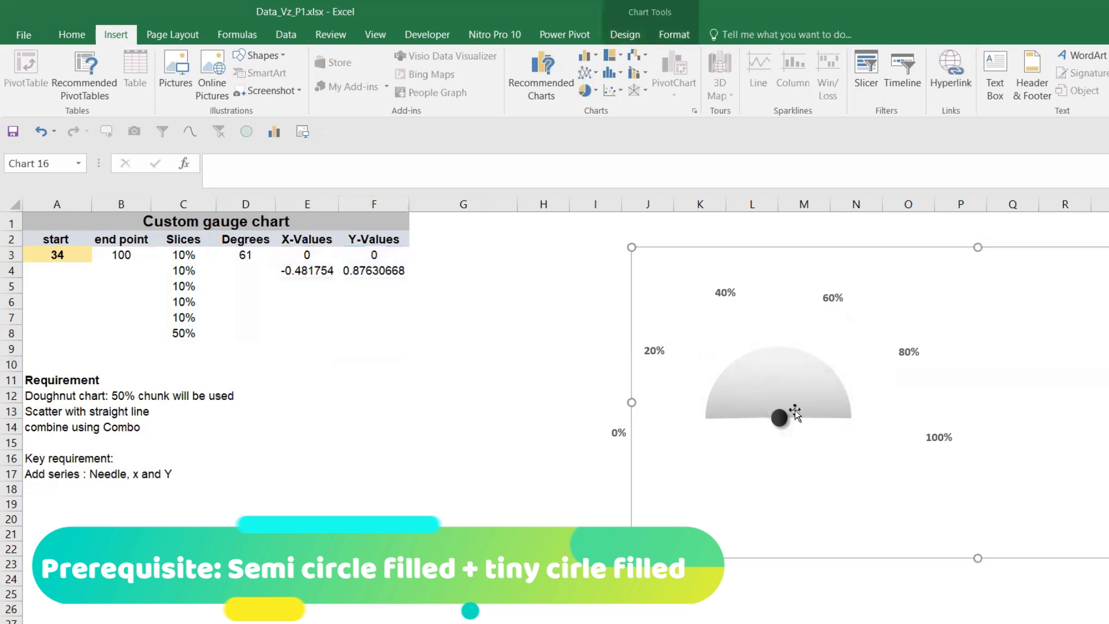
{"action": "double_click", "coordinate": [794, 396]}
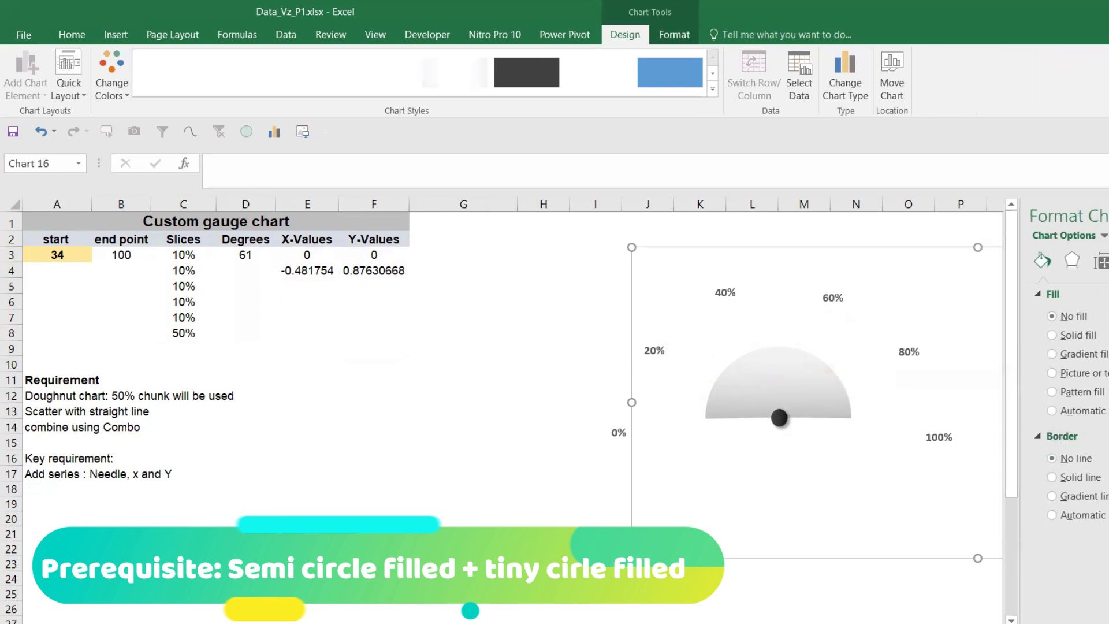
{"action": "key", "text": "ctrl+1"}
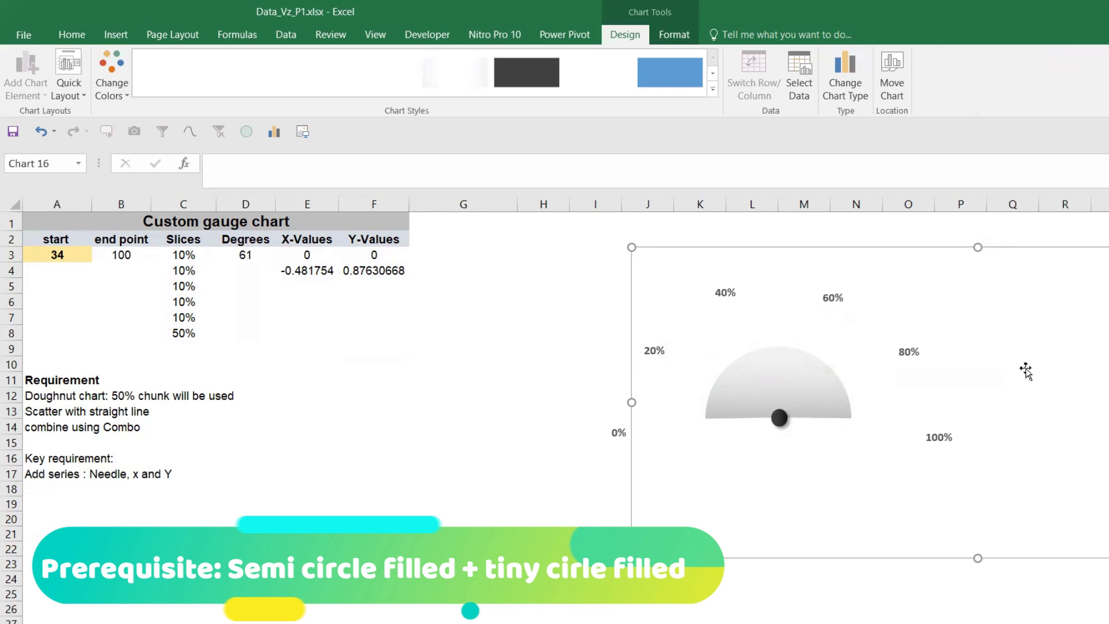
{"action": "left_click", "coordinate": [461, 439]}
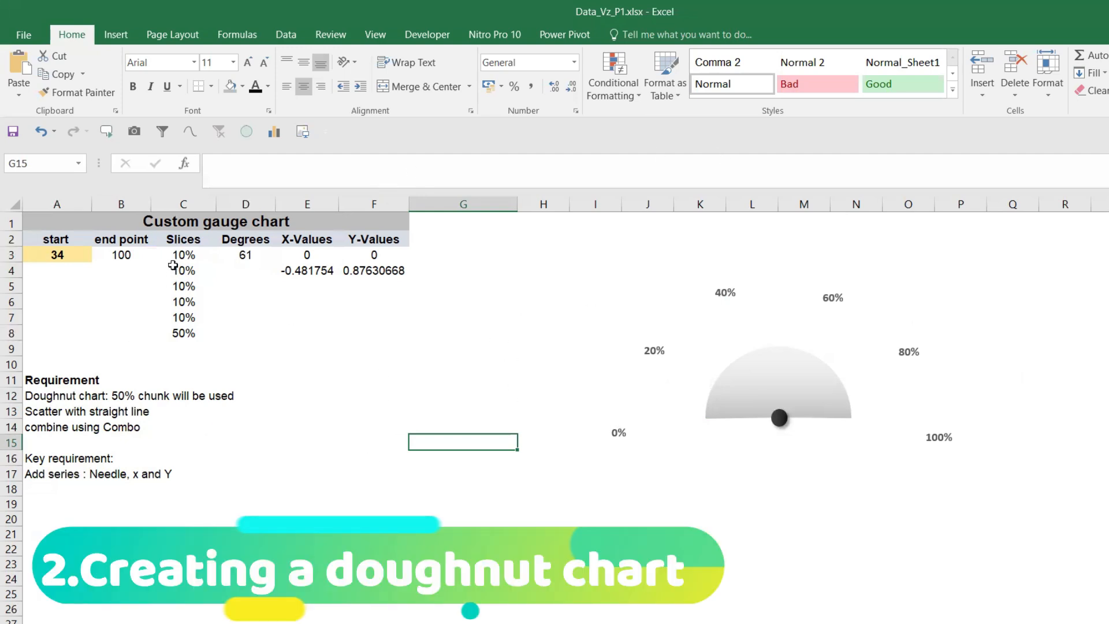
Insert a doughnut chart from the slice percentages in C3:C8 and delete its chart title.
{"action": "left_click_drag", "start_coordinate": [178, 252], "coordinate": [167, 334]}
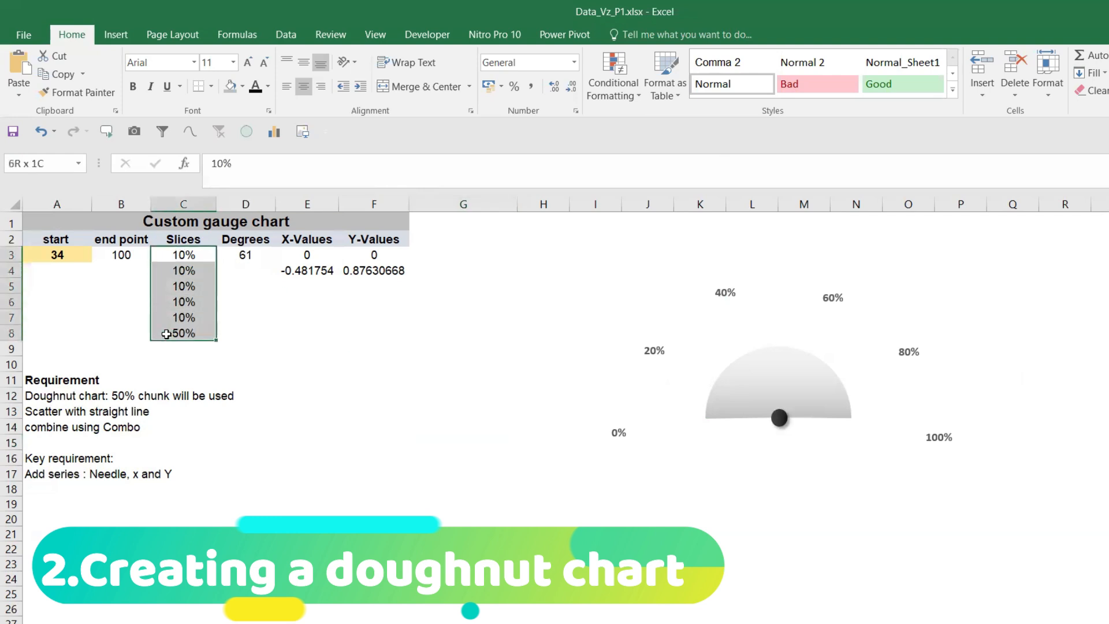
{"action": "left_click", "coordinate": [113, 36]}
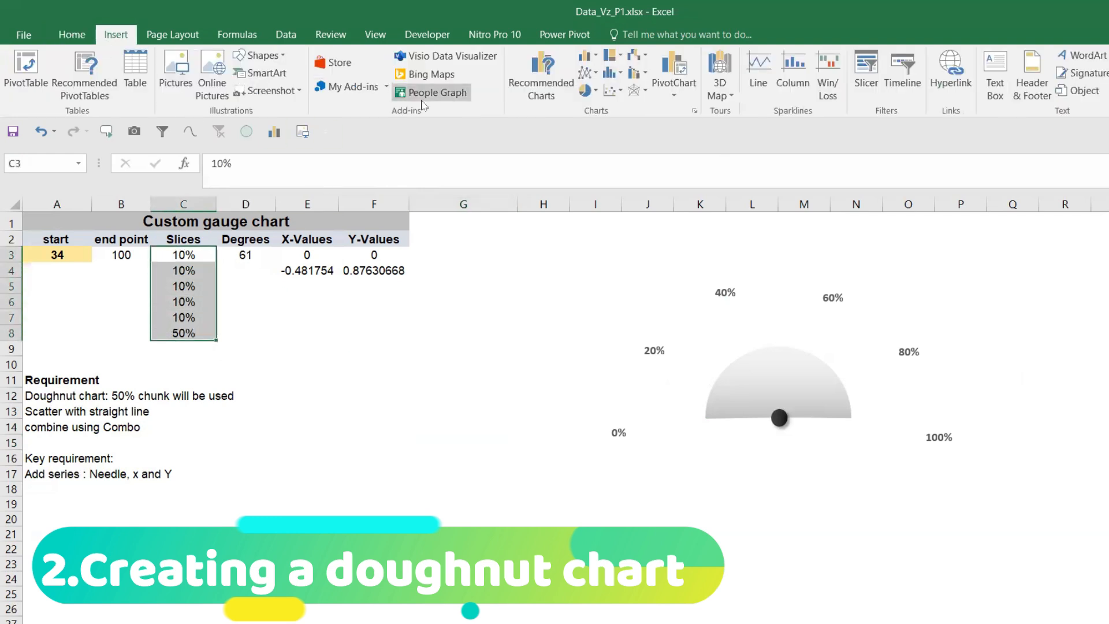
{"action": "left_click", "coordinate": [588, 91]}
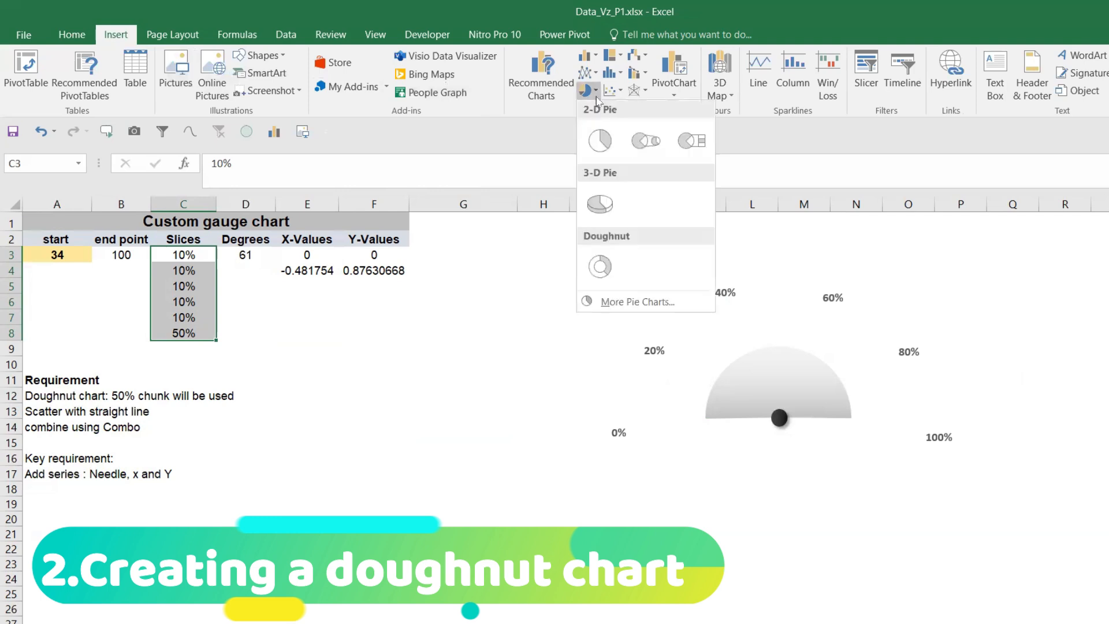
{"action": "left_click", "coordinate": [602, 266]}
{"action": "left_click_drag", "start_coordinate": [530, 330], "coordinate": [284, 329]}
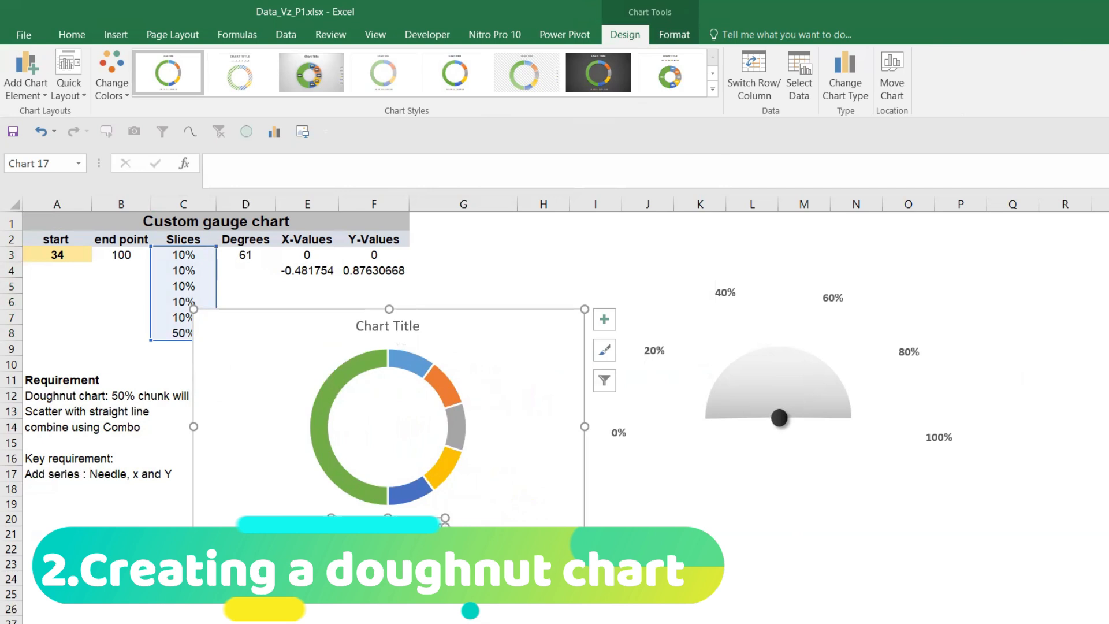
{"action": "left_click", "coordinate": [420, 325]}
{"action": "key", "text": "Delete"}
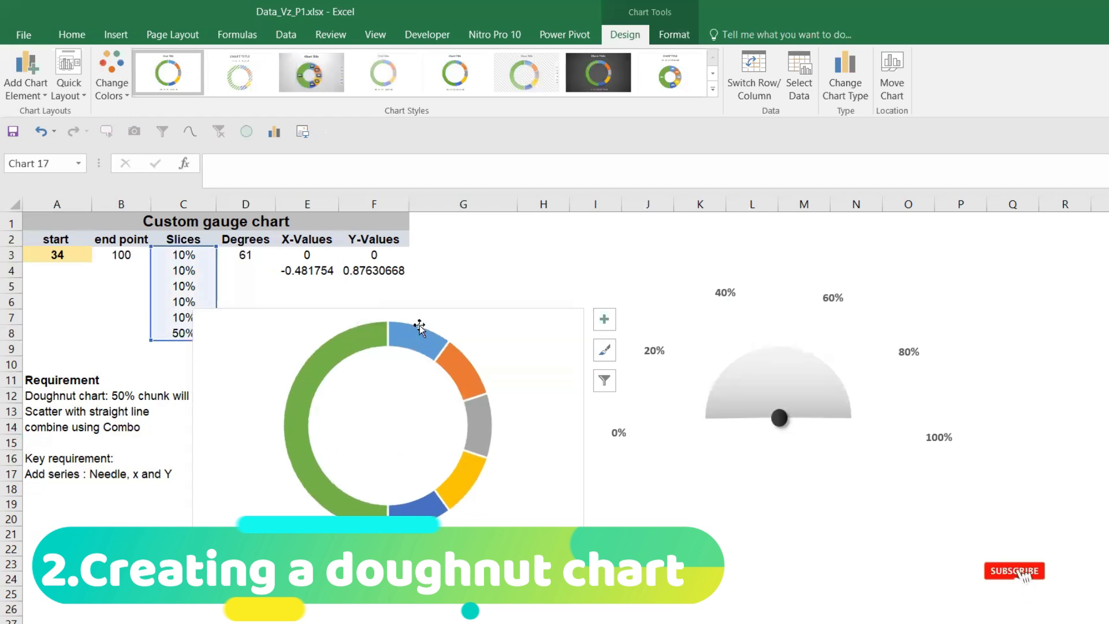
Set the 50% slice of the doughnut to no fill and no border line.
{"action": "left_click", "coordinate": [352, 353]}
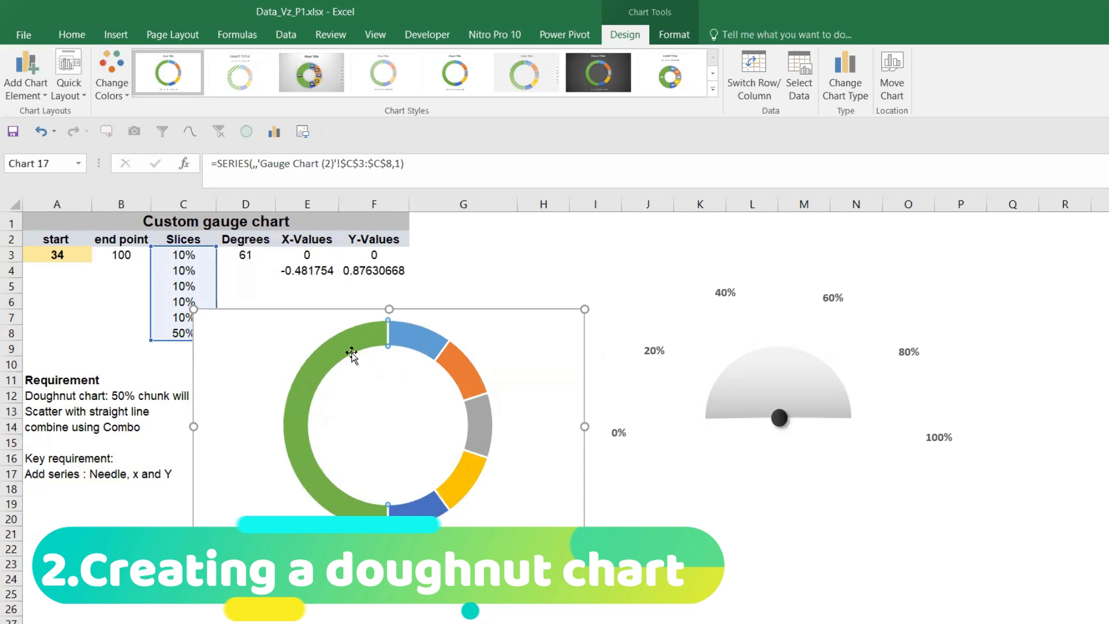
{"action": "double_click", "coordinate": [352, 354]}
{"action": "left_click", "coordinate": [1048, 266]}
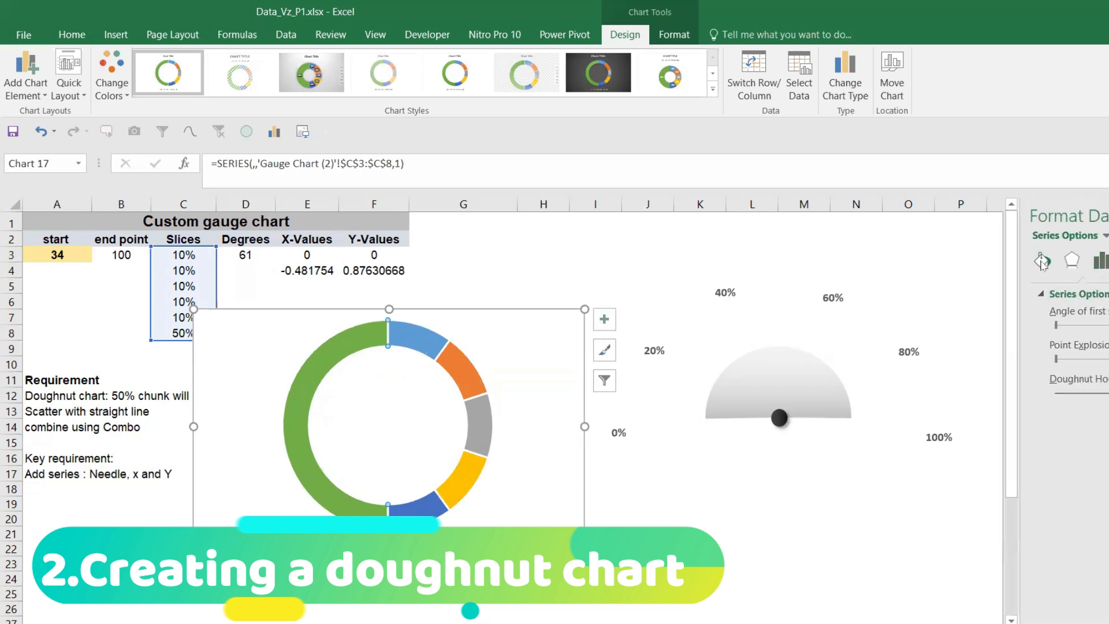
{"action": "left_click", "coordinate": [1066, 318]}
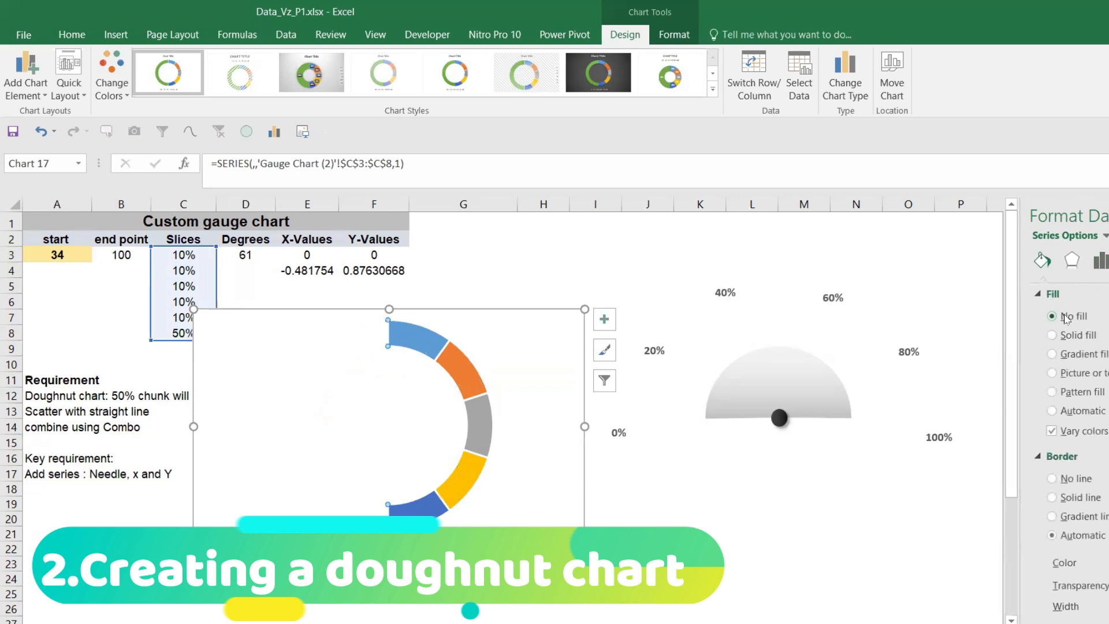
{"action": "left_click", "coordinate": [1052, 478]}
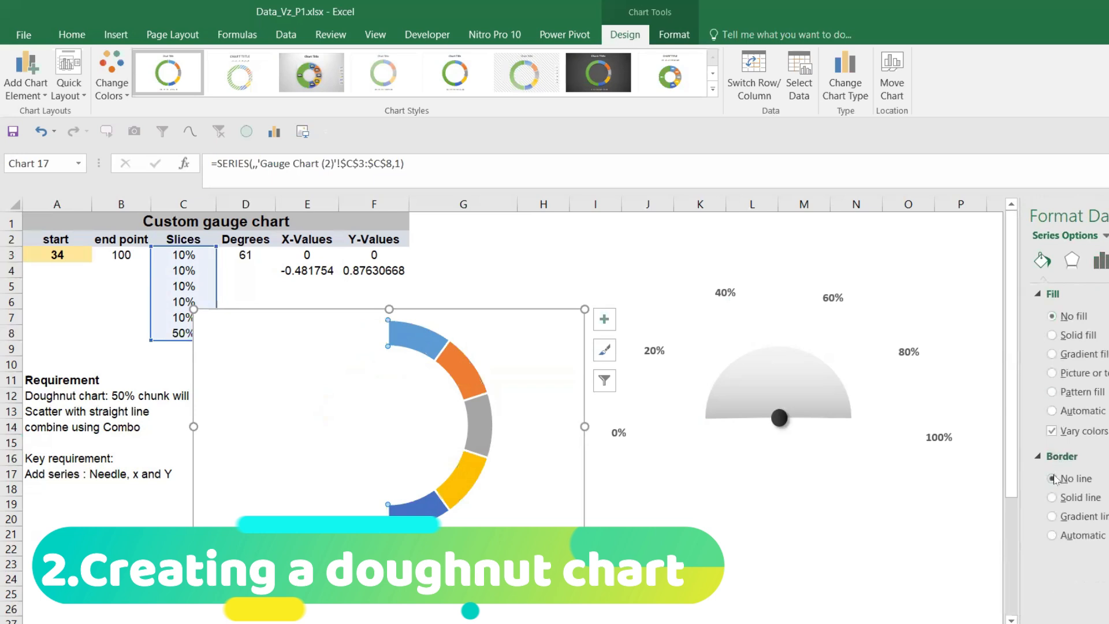
{"action": "left_click", "coordinate": [887, 508]}
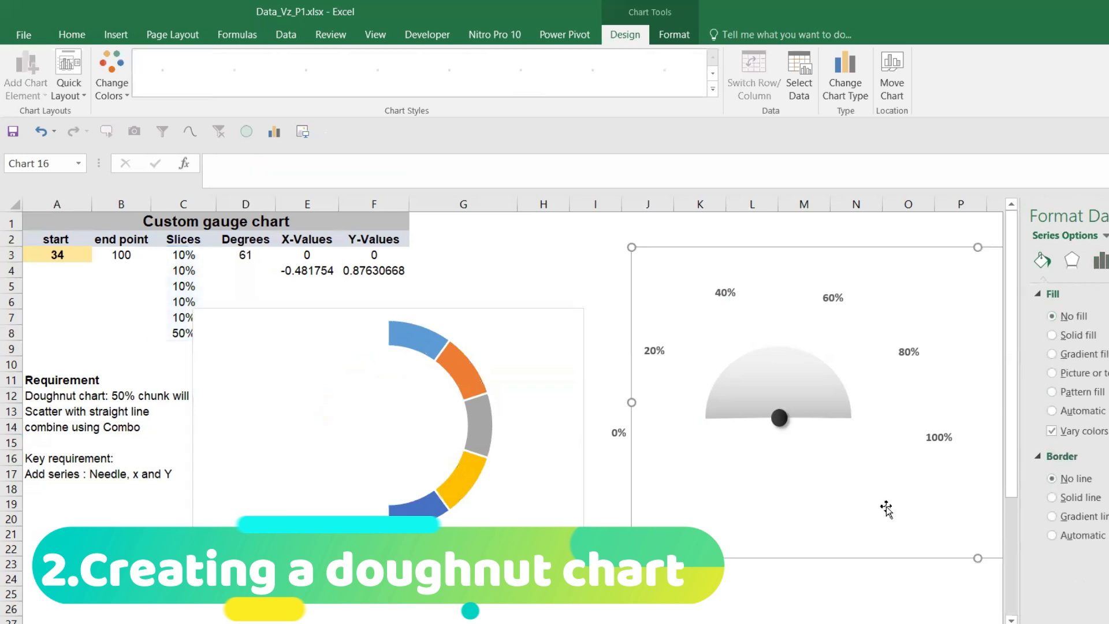
Set the chart area of the new doughnut chart to no fill and no border line.
{"action": "left_click", "coordinate": [550, 423]}
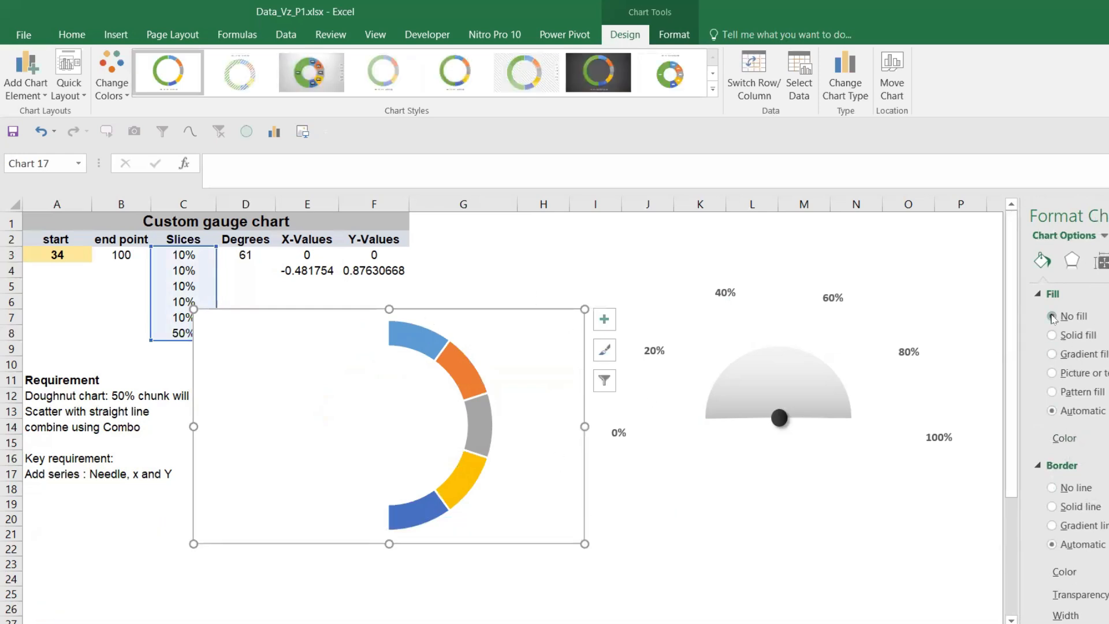
{"action": "left_click", "coordinate": [1051, 316]}
{"action": "left_click", "coordinate": [1052, 458]}
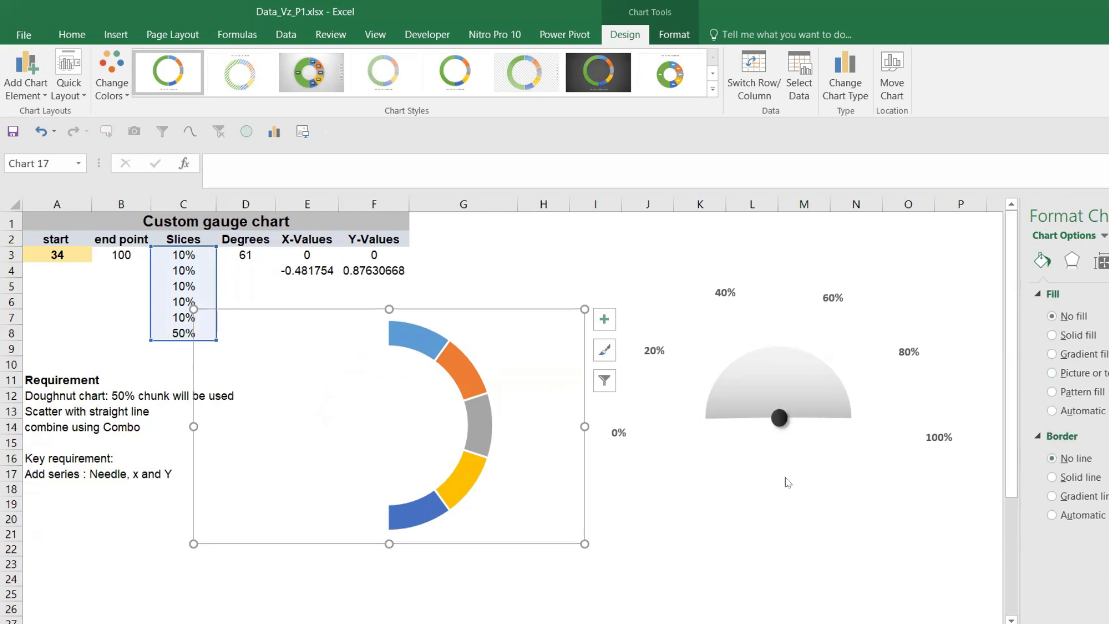
{"action": "left_click", "coordinate": [693, 566]}
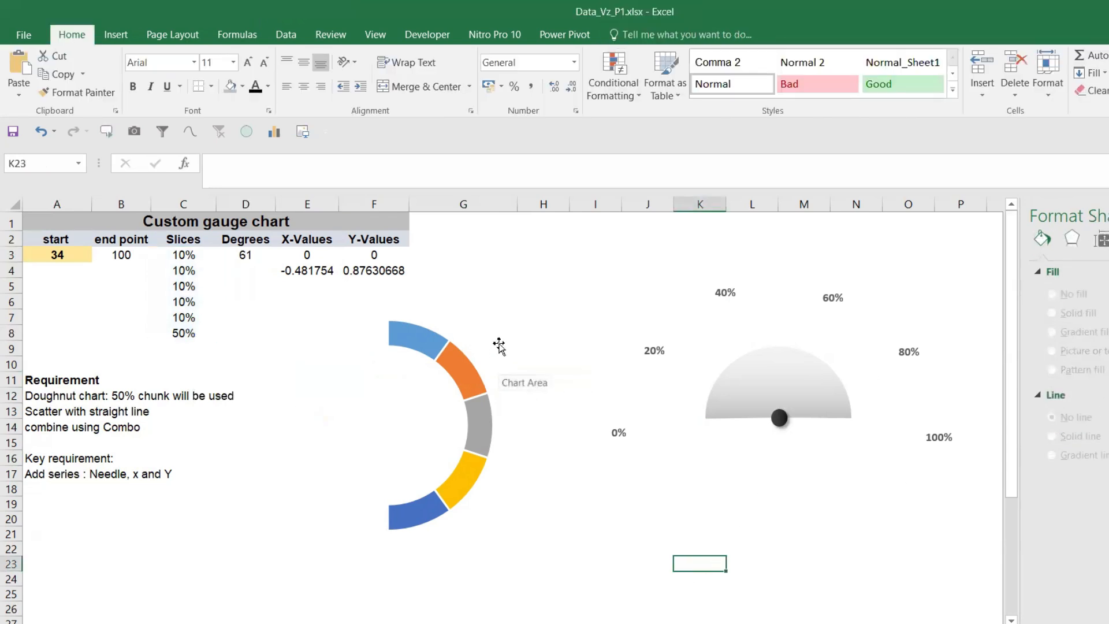
Add a data series named "Needle" to the doughnut chart, keeping its default series values.
{"action": "left_click", "coordinate": [463, 327]}
{"action": "left_click", "coordinate": [488, 320]}
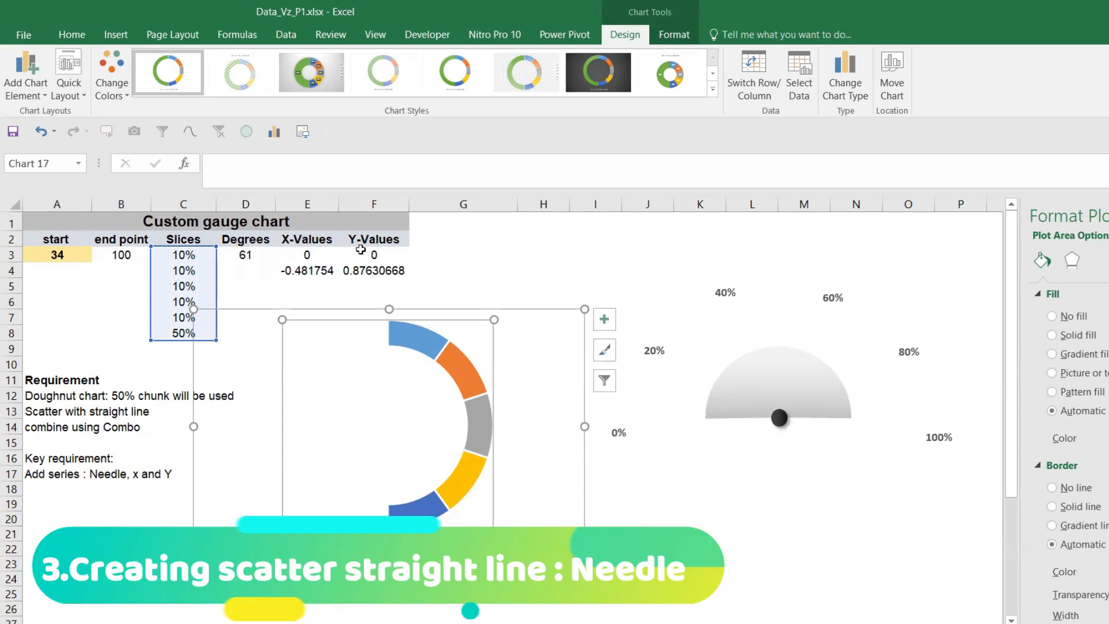
{"action": "right_click", "coordinate": [513, 351]}
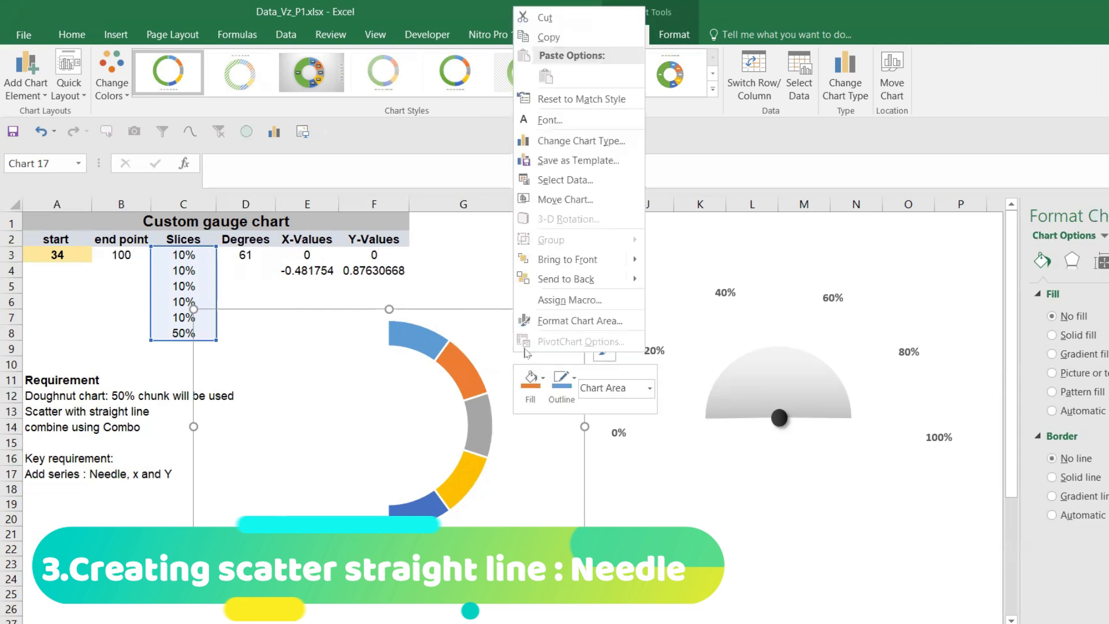
{"action": "left_click", "coordinate": [569, 191]}
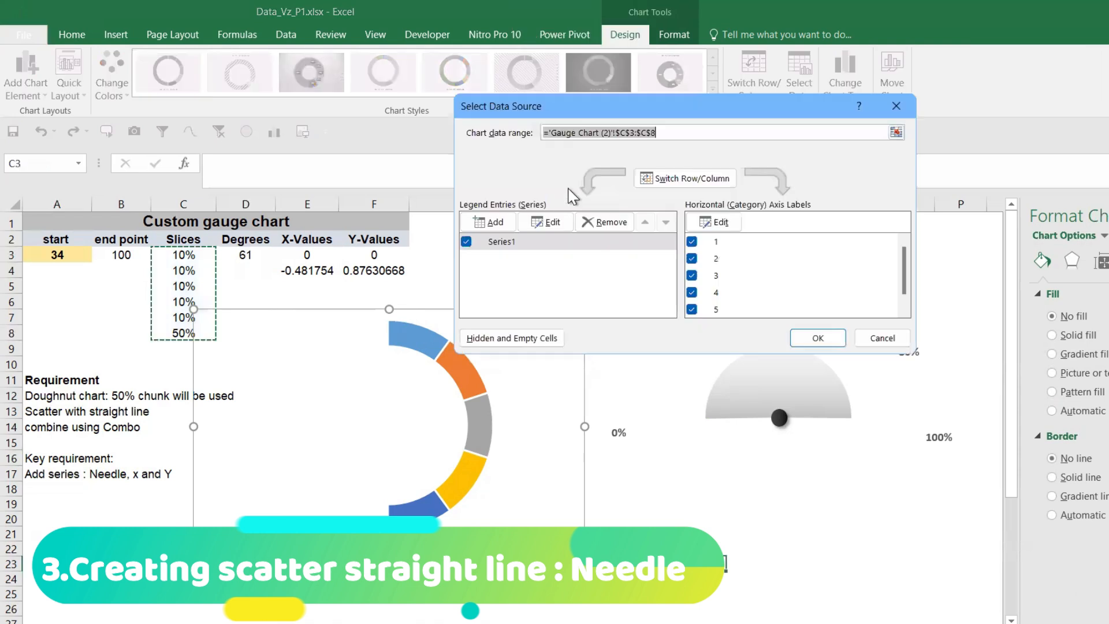
{"action": "left_click", "coordinate": [497, 220]}
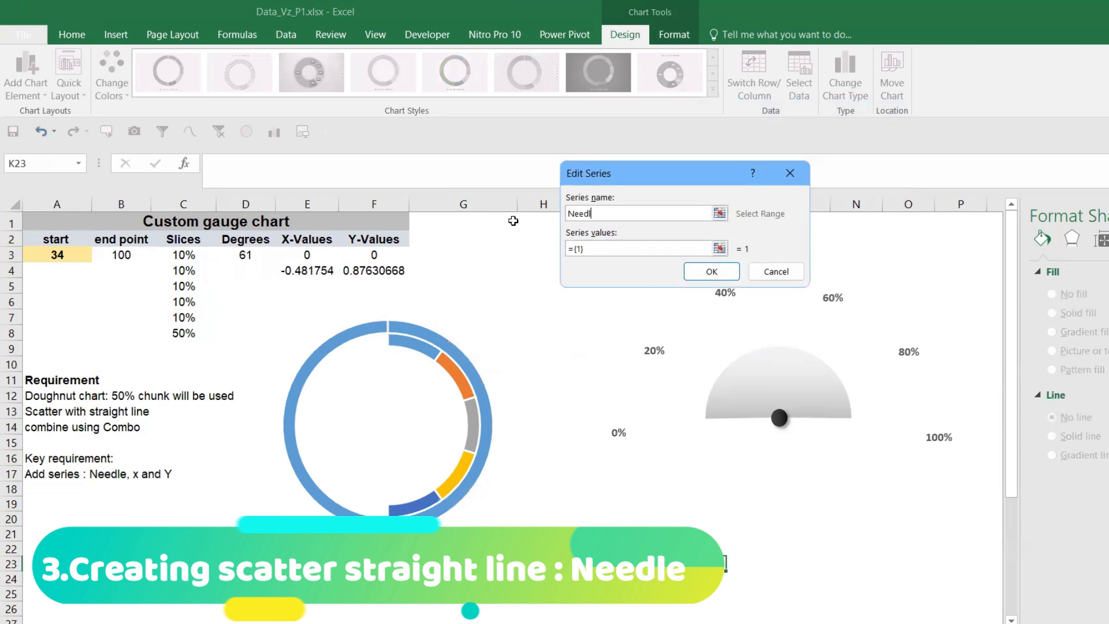
{"action": "left_click", "coordinate": [708, 273]}
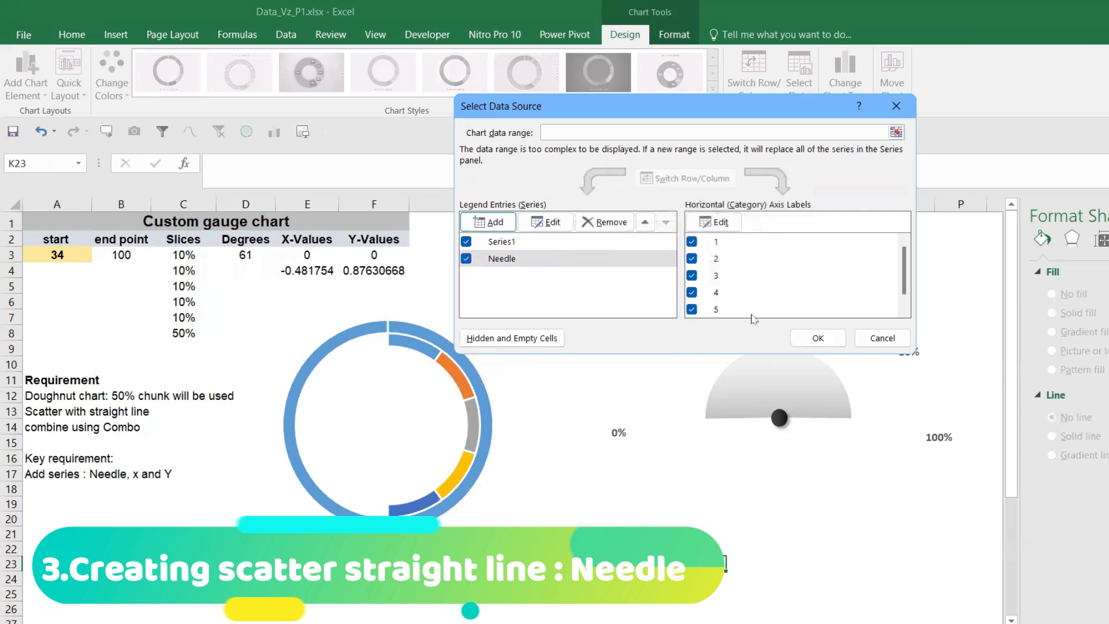
{"action": "left_click", "coordinate": [817, 338]}
Start changing the chart to a Combo type and assign the Doughnut type to Series1.
{"action": "left_click", "coordinate": [488, 322]}
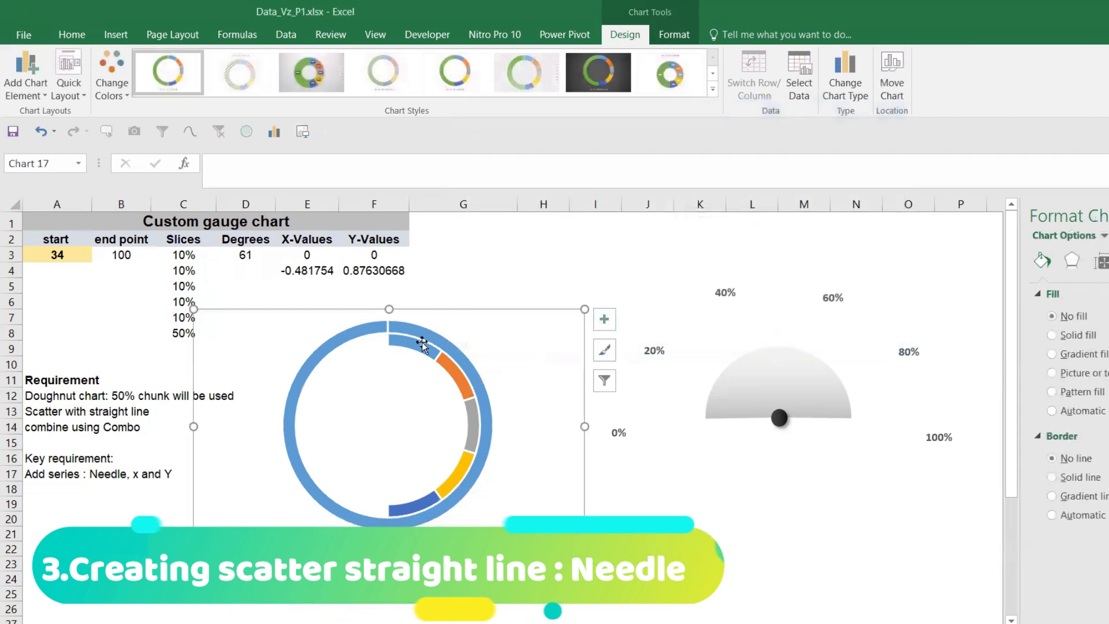
{"action": "right_click", "coordinate": [472, 329]}
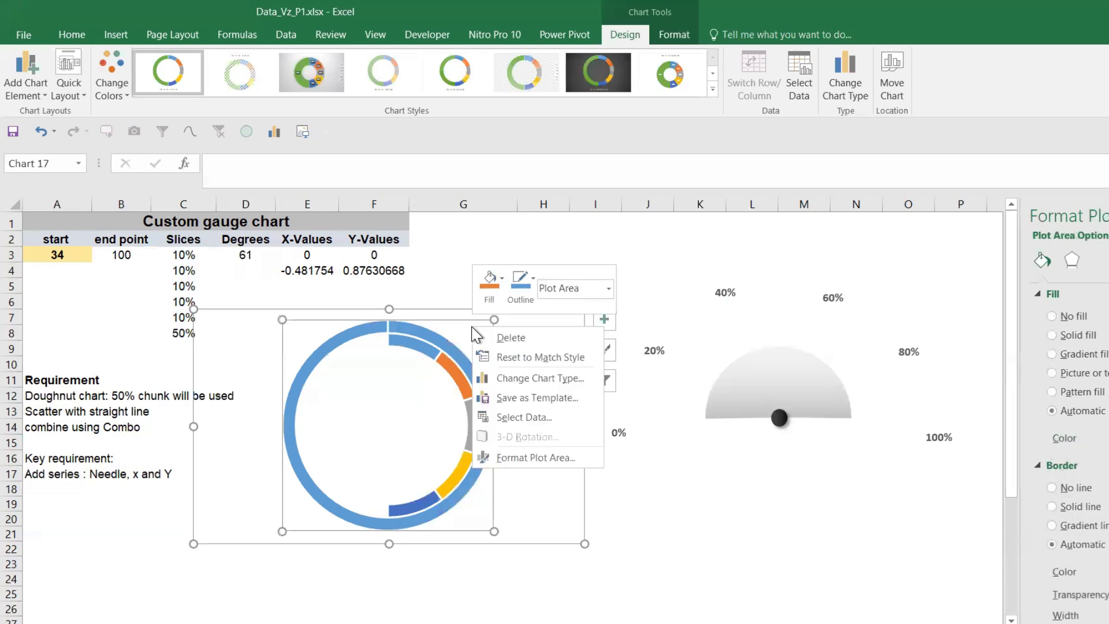
{"action": "left_click", "coordinate": [511, 379]}
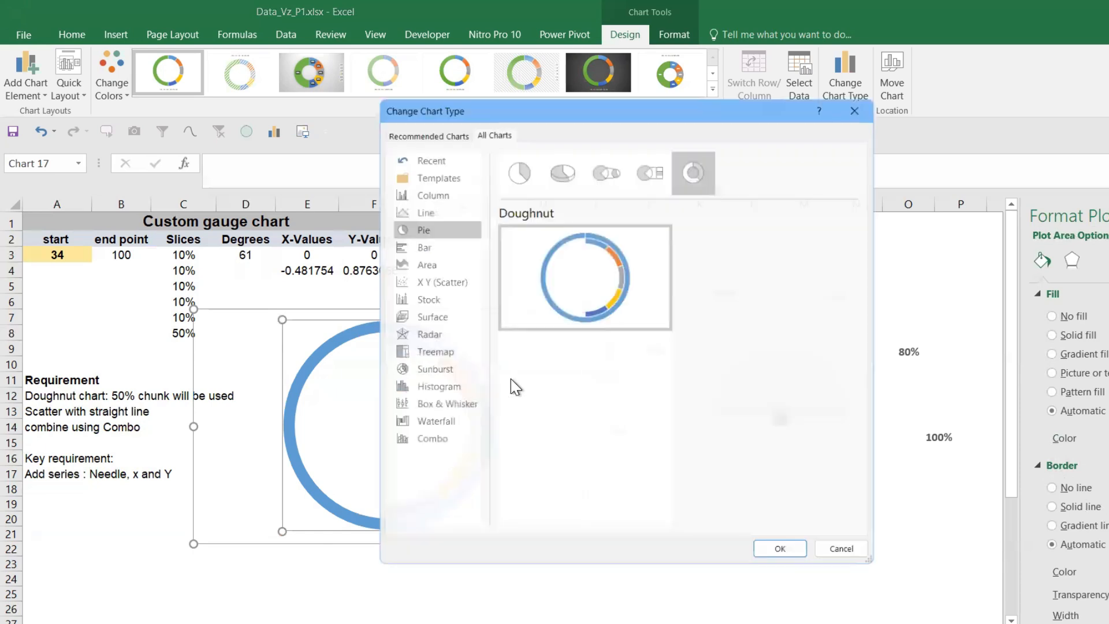
{"action": "left_click", "coordinate": [441, 447]}
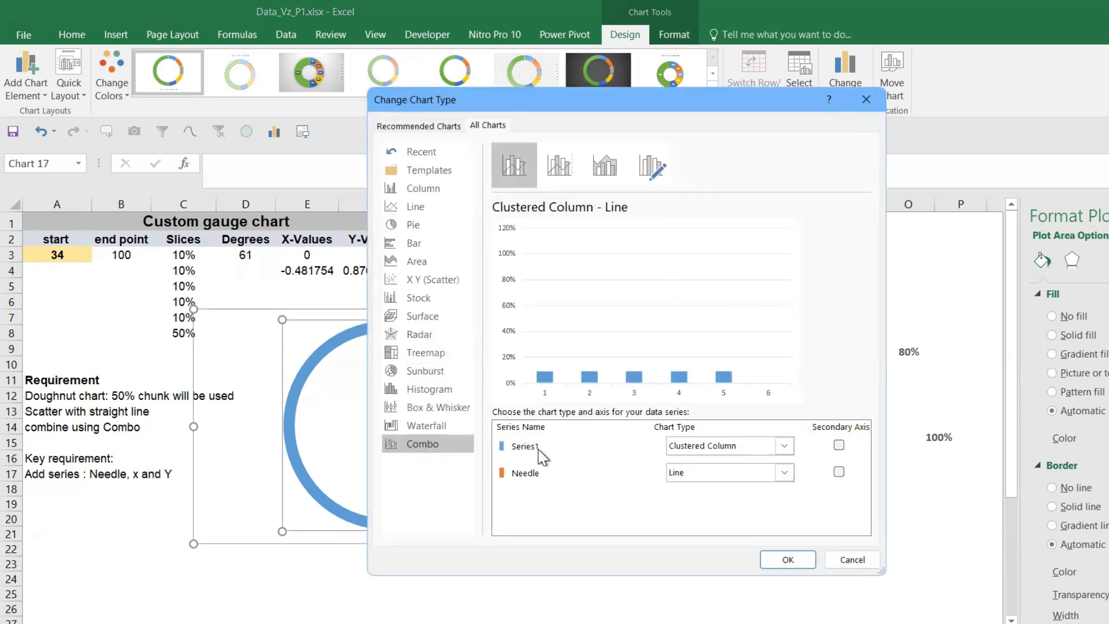
{"action": "left_click", "coordinate": [784, 445]}
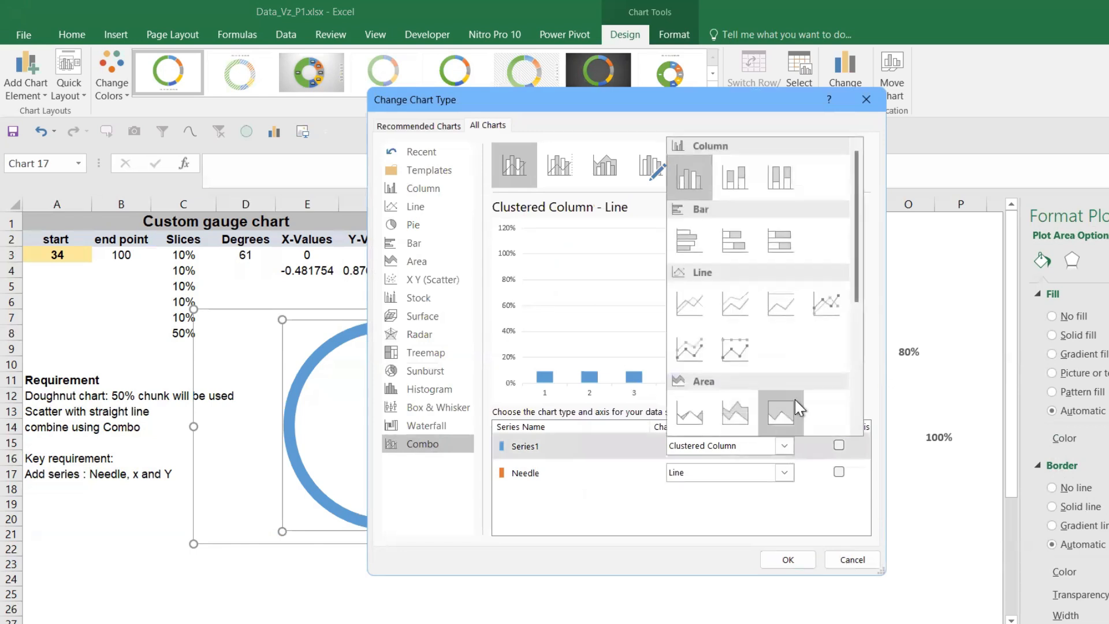
{"action": "scroll", "coordinate": [860, 290], "scroll_direction": "down", "scroll_amount": 3}
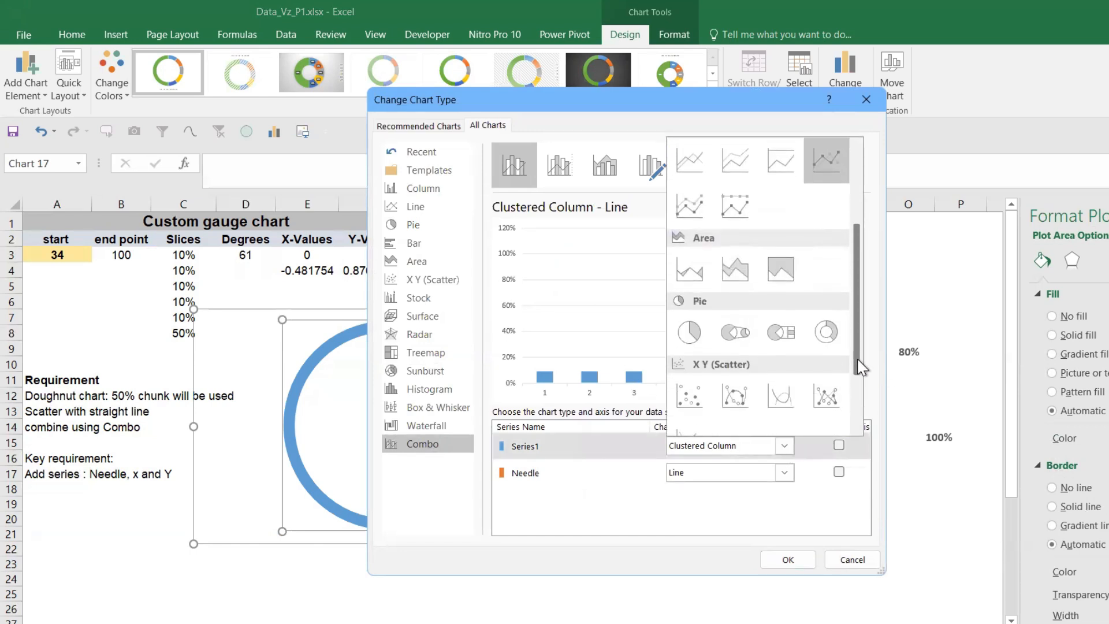
{"action": "left_click", "coordinate": [815, 317]}
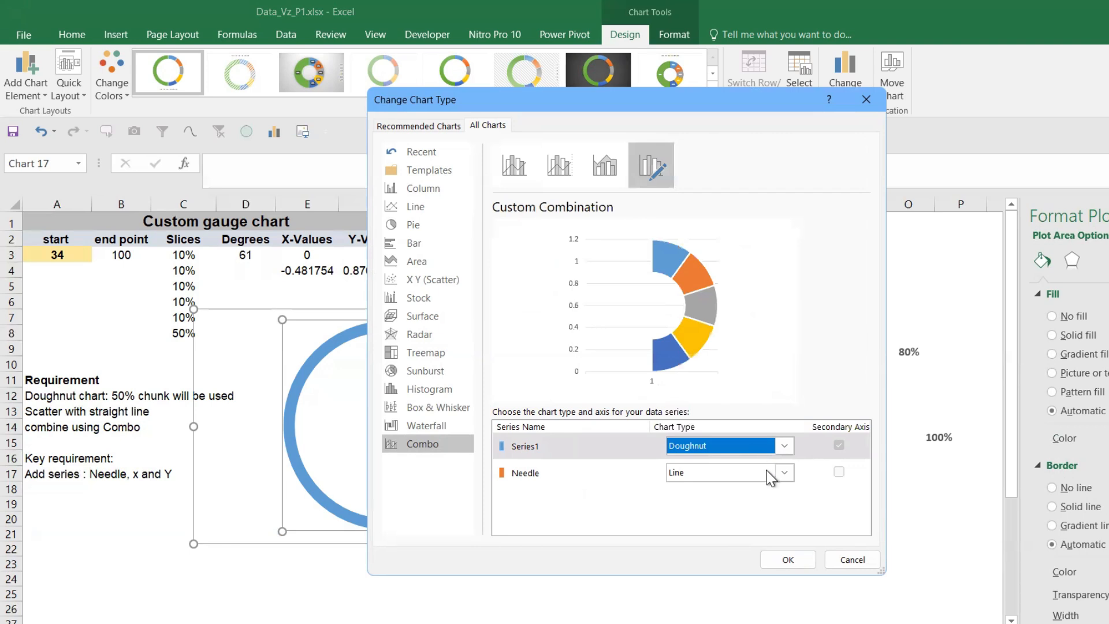
Assign the Scatter with Straight Lines type to the Needle series and apply the custom combination.
{"action": "left_click", "coordinate": [785, 472]}
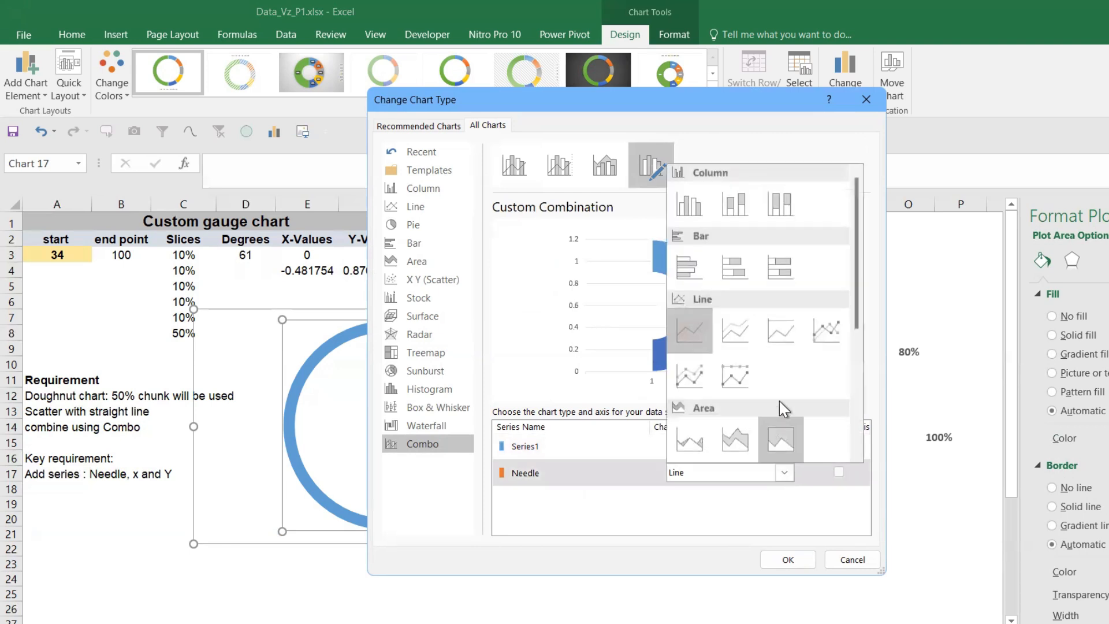
{"action": "scroll", "coordinate": [859, 346], "scroll_direction": "down", "scroll_amount": 3}
{"action": "left_click_drag", "start_coordinate": [861, 351], "coordinate": [861, 433]}
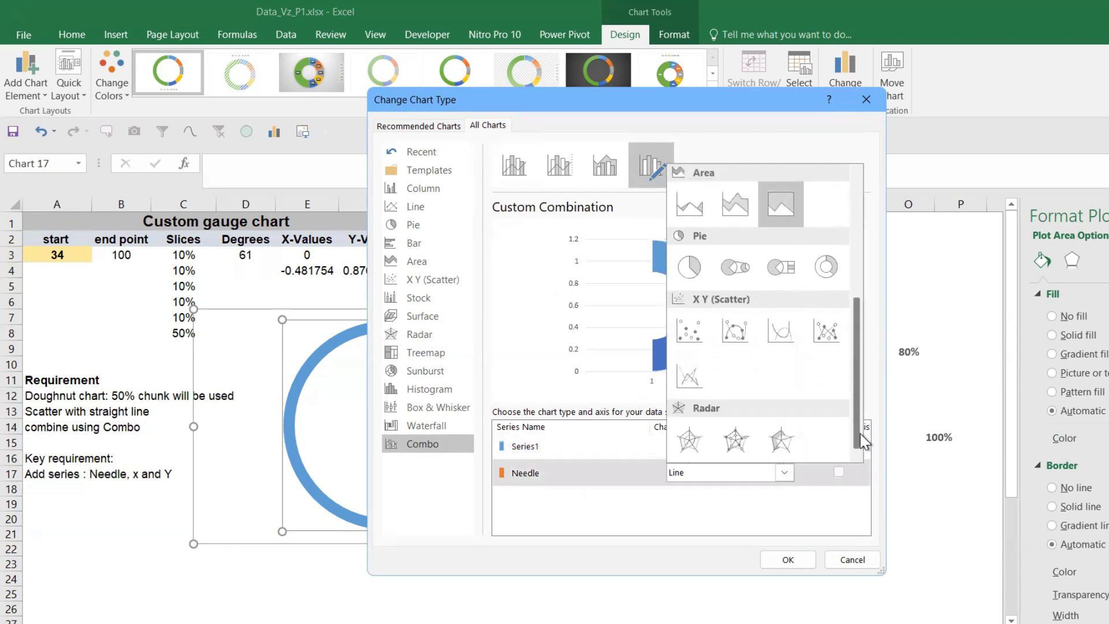
{"action": "left_click", "coordinate": [684, 385]}
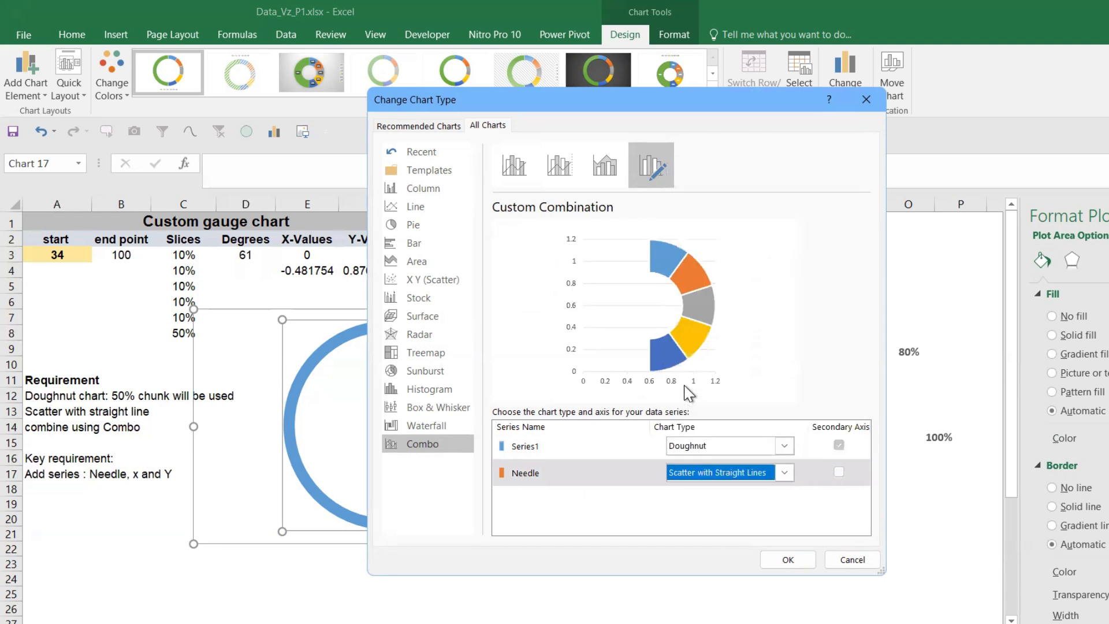
{"action": "left_click", "coordinate": [788, 559]}
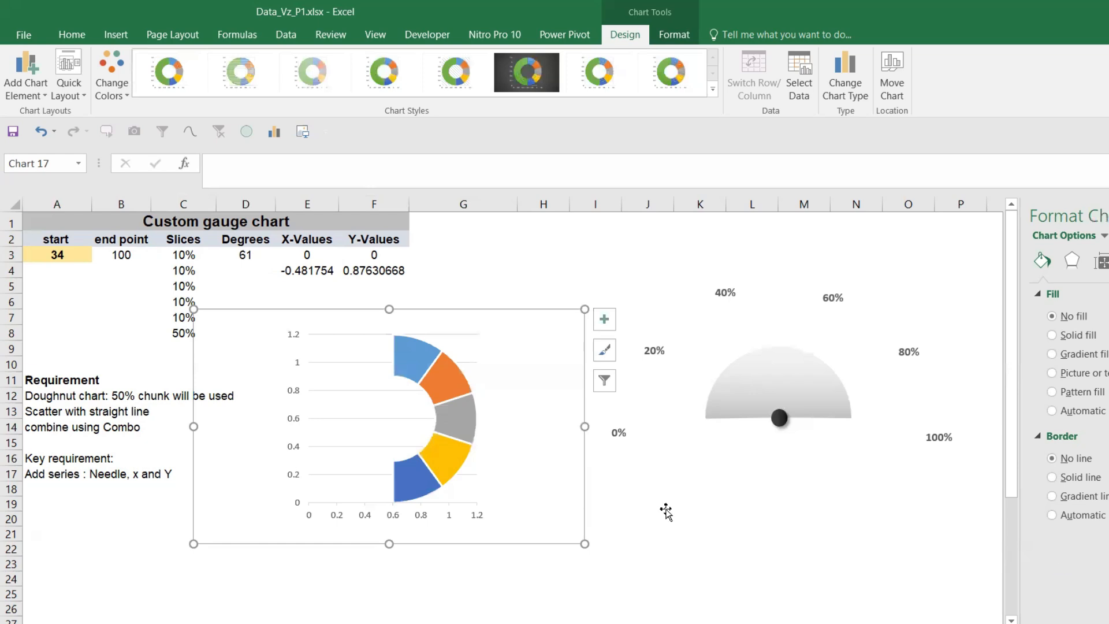
Edit the Needle series in the gauge chart's data source and set its X values to cells E3:E4.
{"action": "left_click", "coordinate": [445, 515]}
{"action": "key", "text": "Escape"}
{"action": "left_click", "coordinate": [420, 519]}
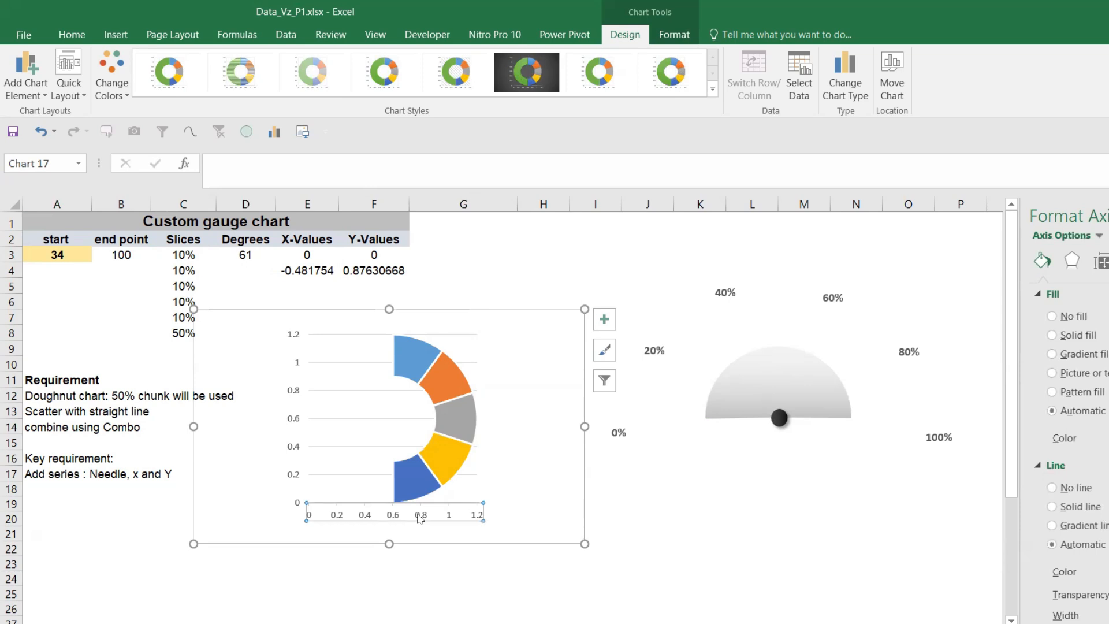
{"action": "right_click", "coordinate": [420, 519]}
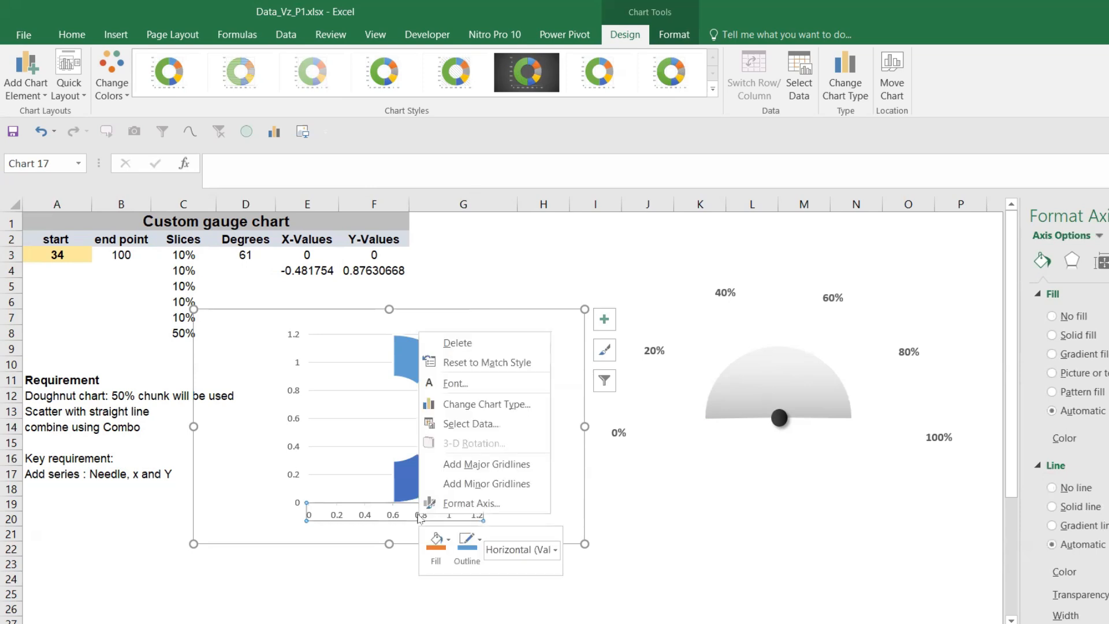
{"action": "left_click", "coordinate": [463, 424]}
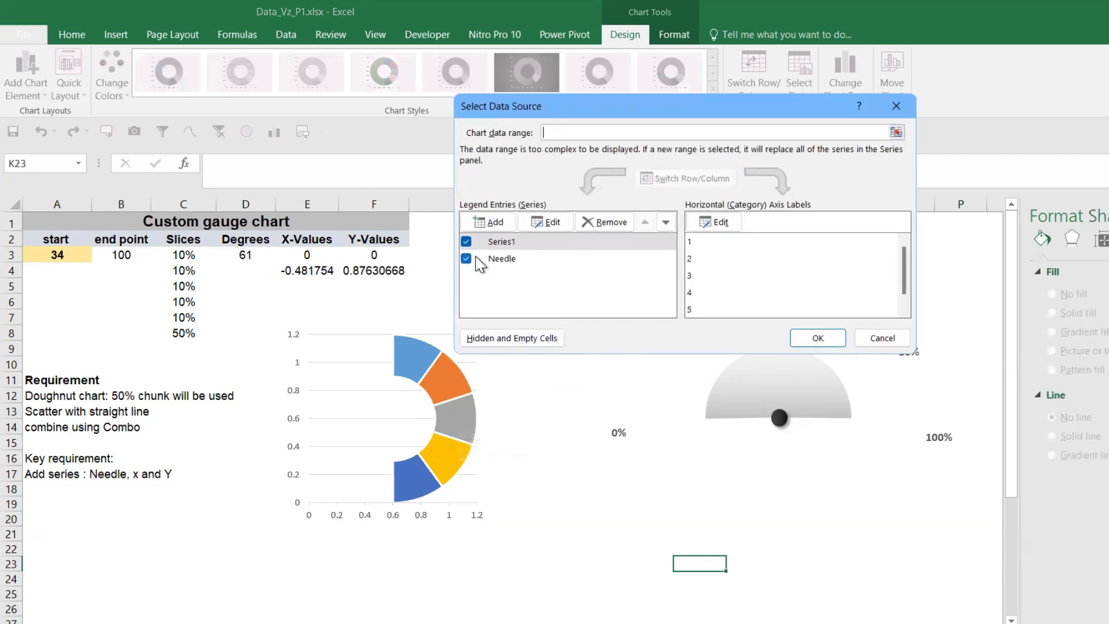
{"action": "left_click", "coordinate": [500, 259]}
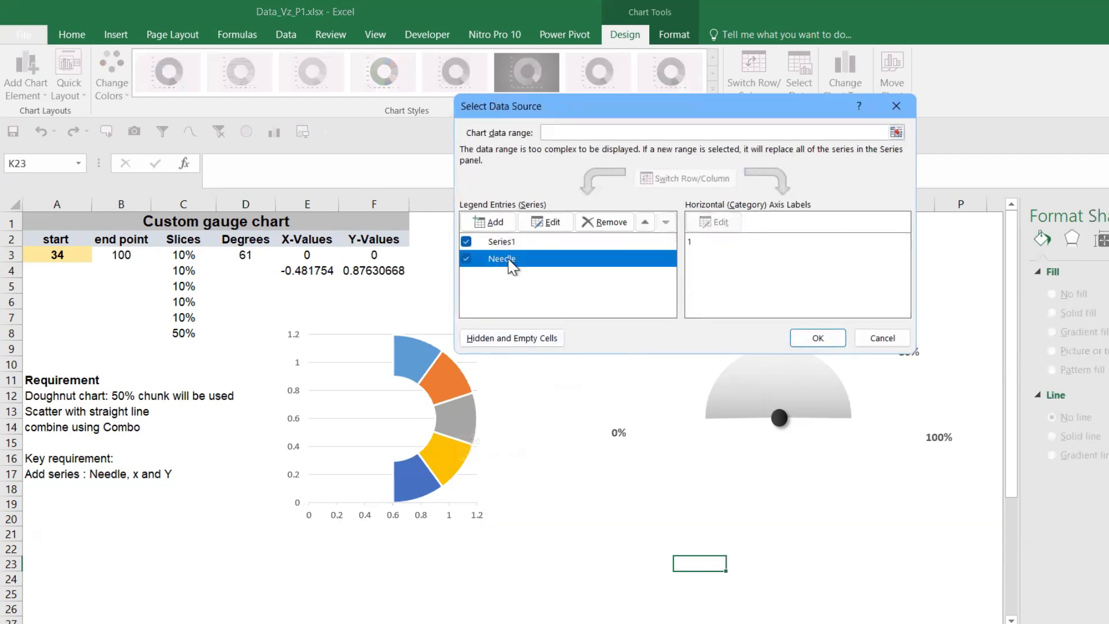
{"action": "left_click", "coordinate": [541, 231]}
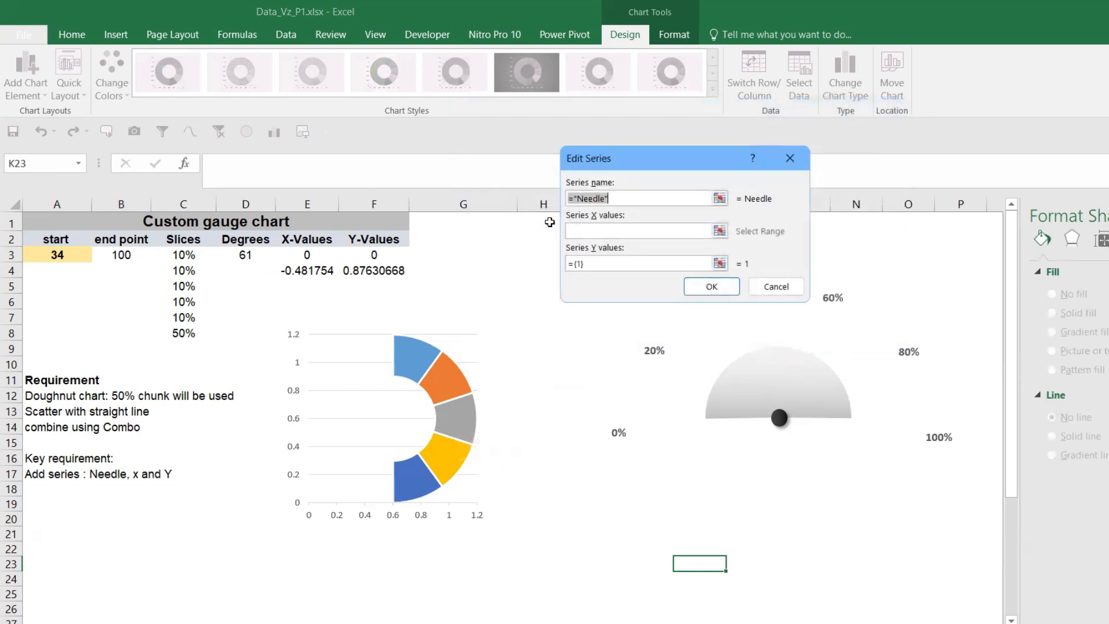
{"action": "left_click", "coordinate": [719, 231]}
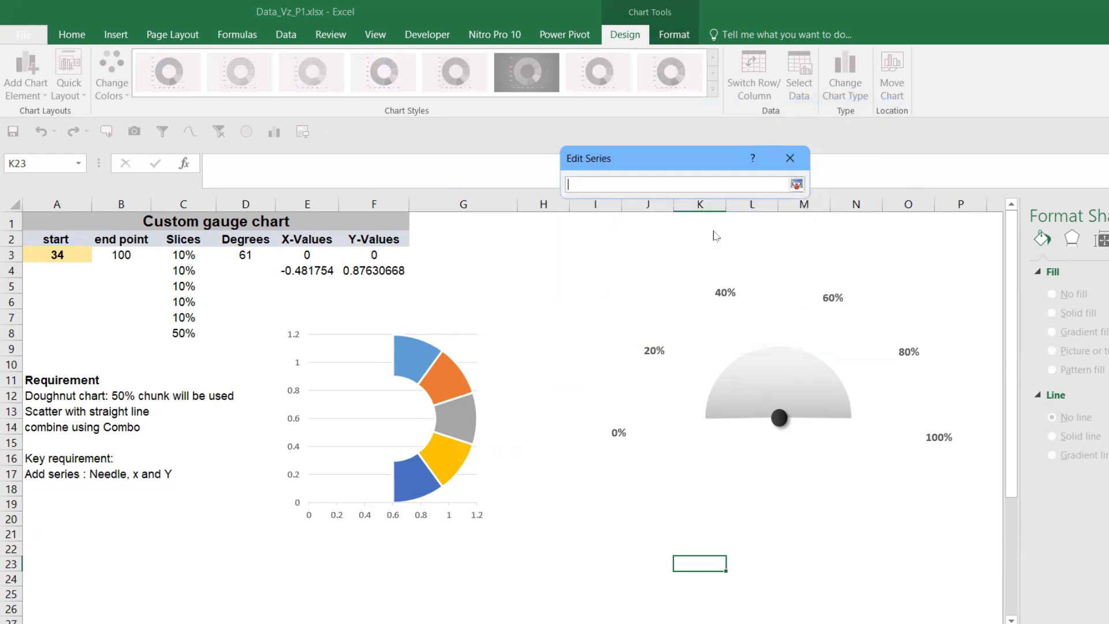
{"action": "mouse_move", "coordinate": [308, 255]}
{"action": "left_mouse_down"}
{"action": "mouse_move", "coordinate": [312, 285]}
{"action": "mouse_move", "coordinate": [315, 272]}
{"action": "left_mouse_up"}
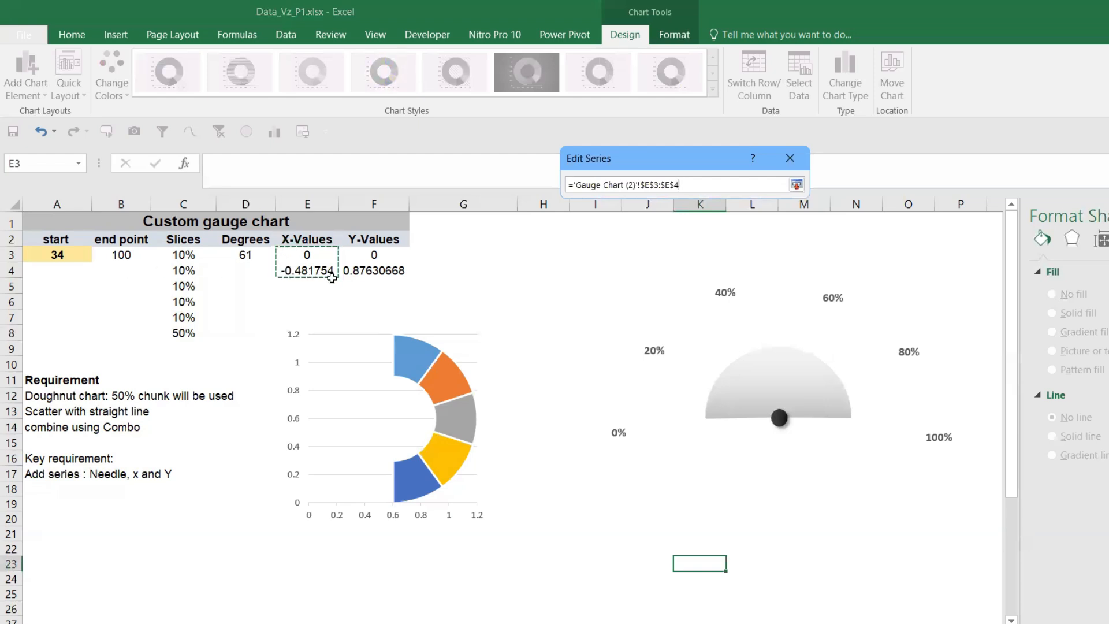
{"action": "key", "text": "Return"}
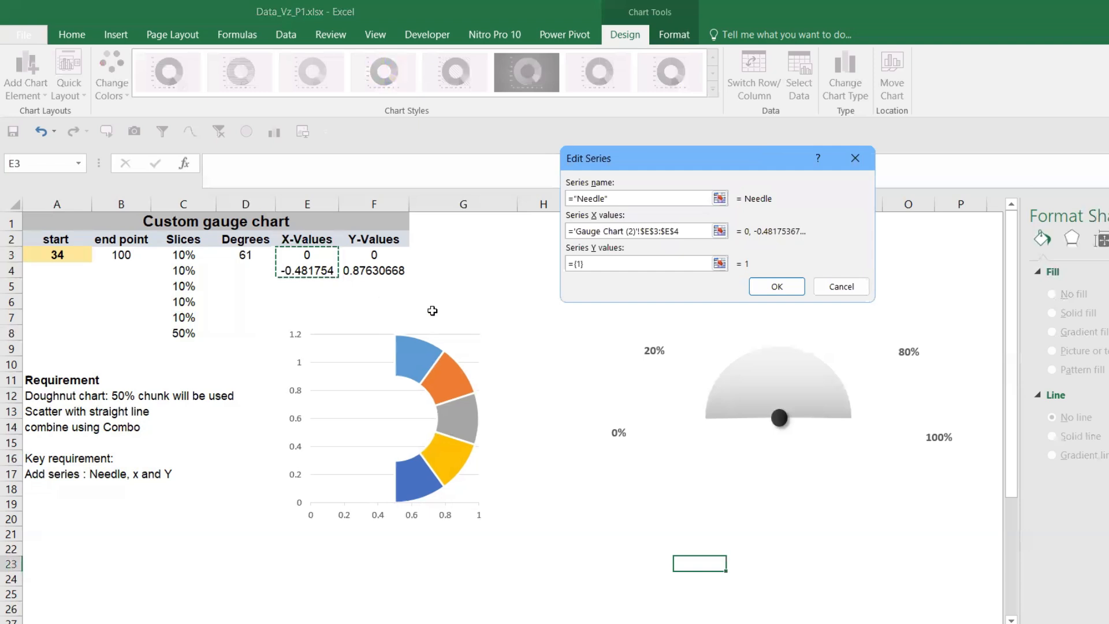
Set the Needle series' Y values to cells F3:F4 and apply the data source changes.
{"action": "left_click", "coordinate": [712, 264]}
{"action": "left_click_drag", "start_coordinate": [379, 254], "coordinate": [377, 268]}
{"action": "key", "text": "Return"}
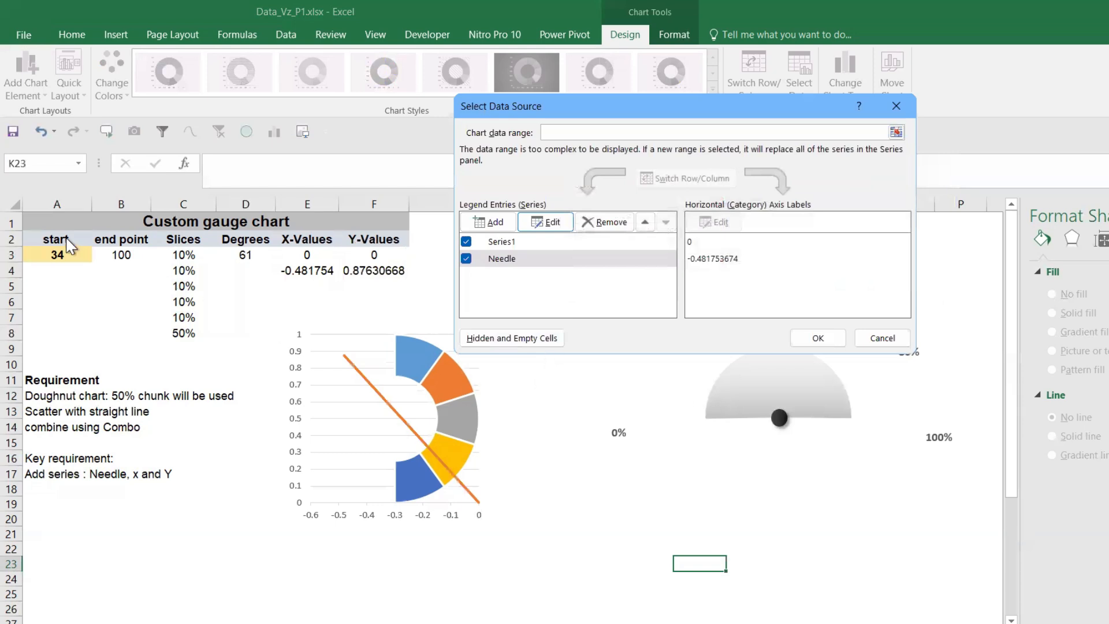
{"action": "left_click", "coordinate": [811, 338]}
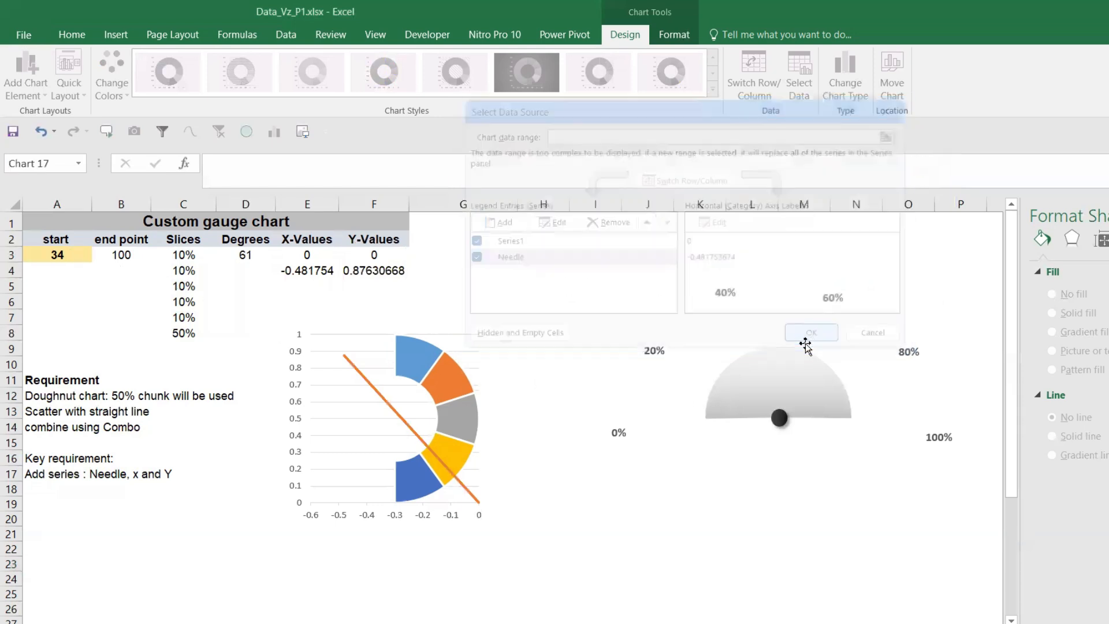
Replace the random-number formula in start cell A3 with the value 50.
{"action": "left_click", "coordinate": [58, 256]}
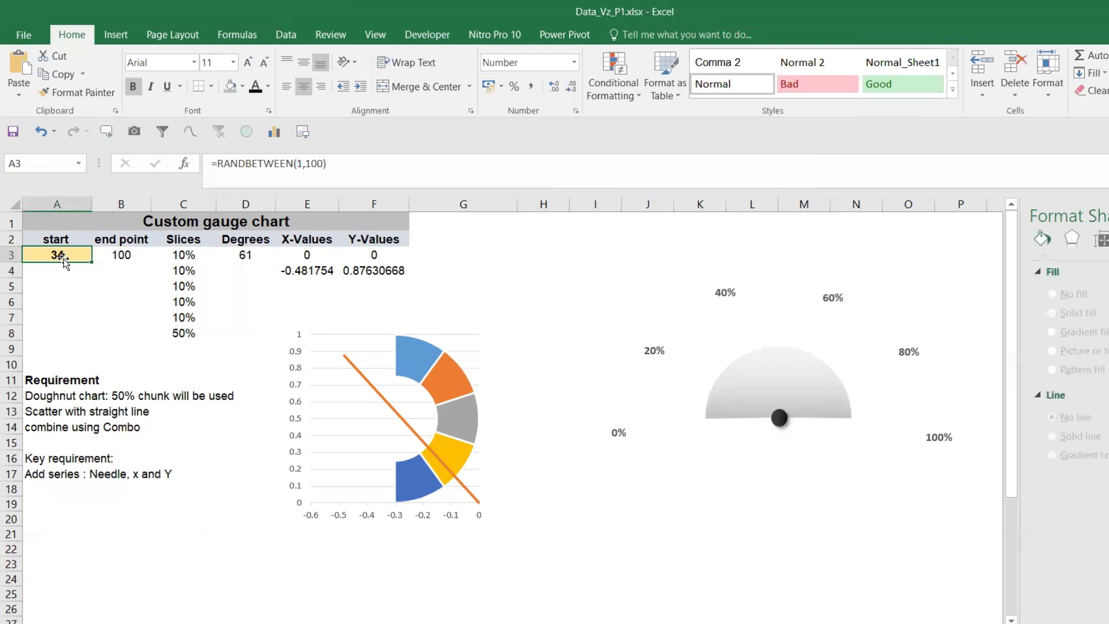
{"action": "type", "text": "50"}
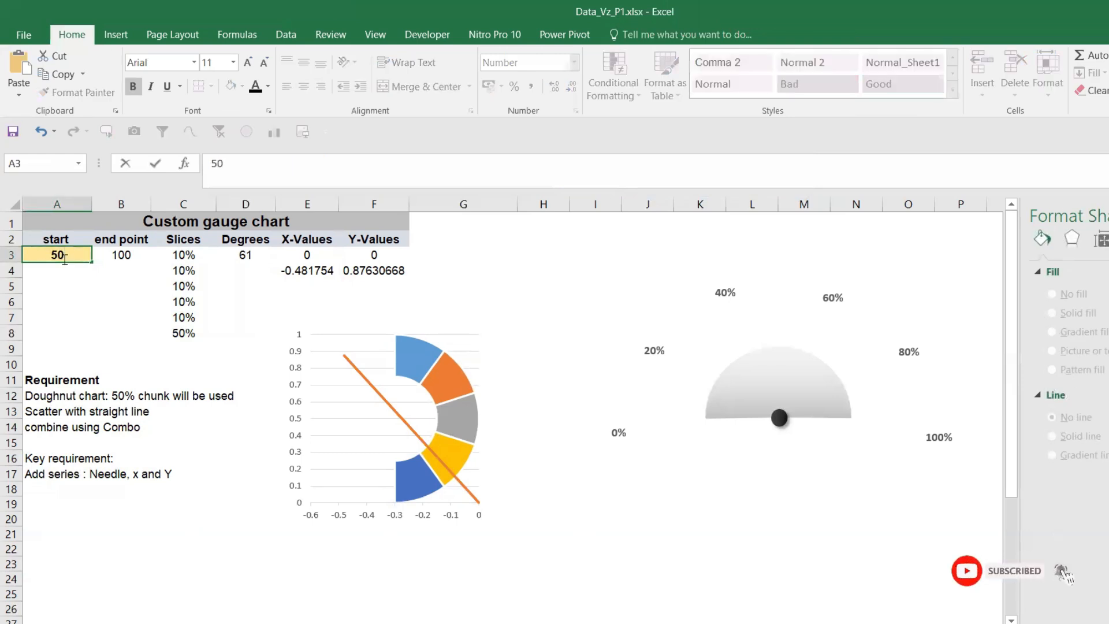
{"action": "key", "text": "Return"}
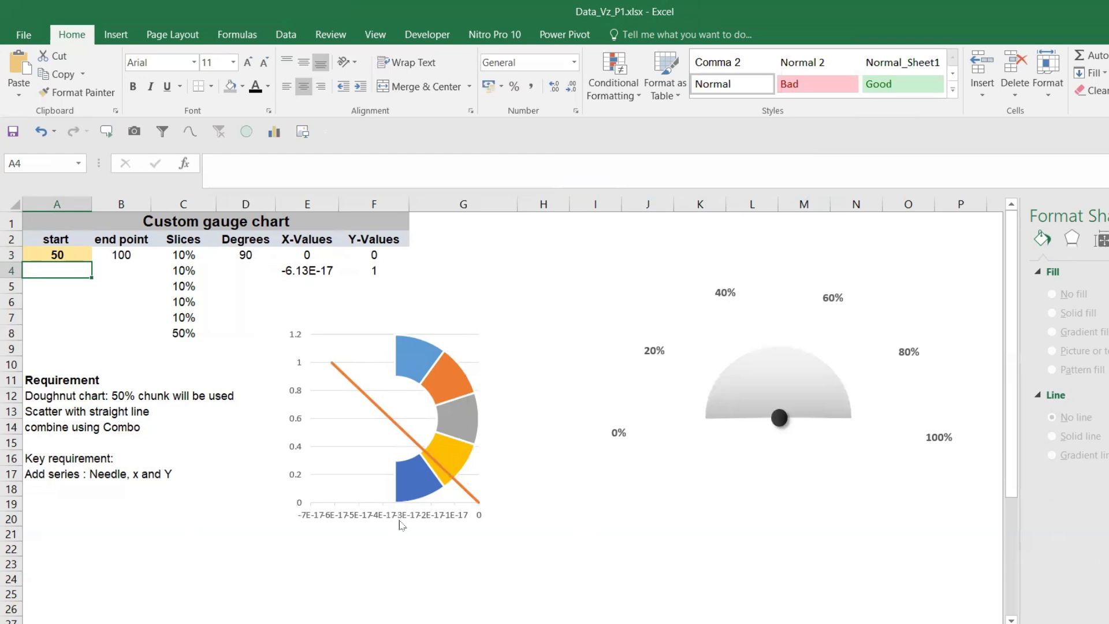
Set the horizontal axis bounds of the combined chart to a minimum of -1 and a maximum of 1.
{"action": "left_click", "coordinate": [430, 516]}
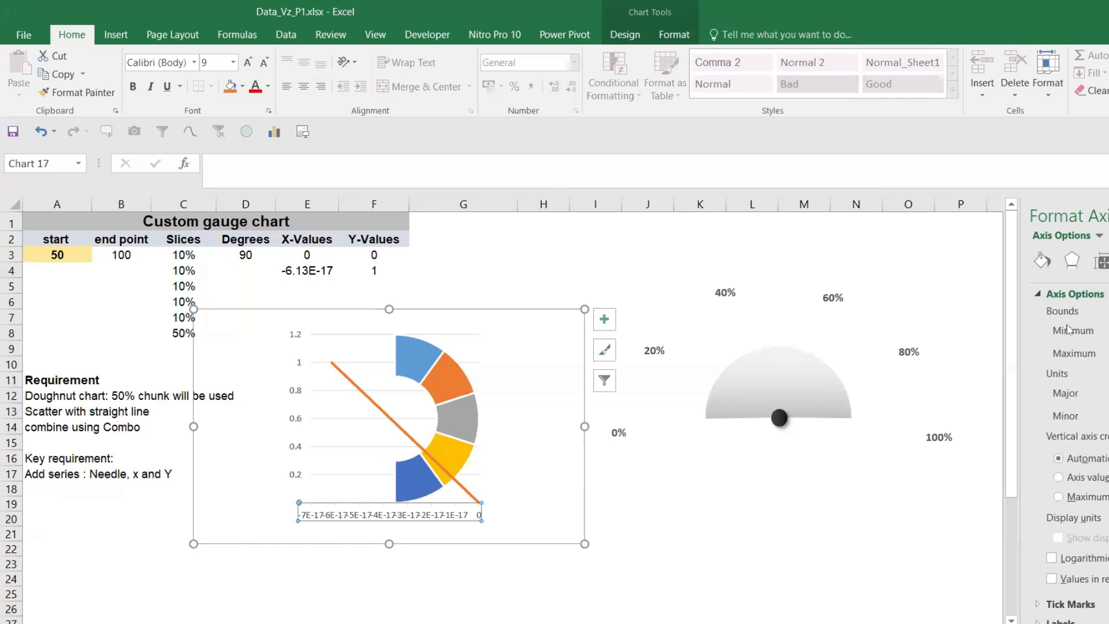
{"action": "left_click", "coordinate": [1107, 352]}
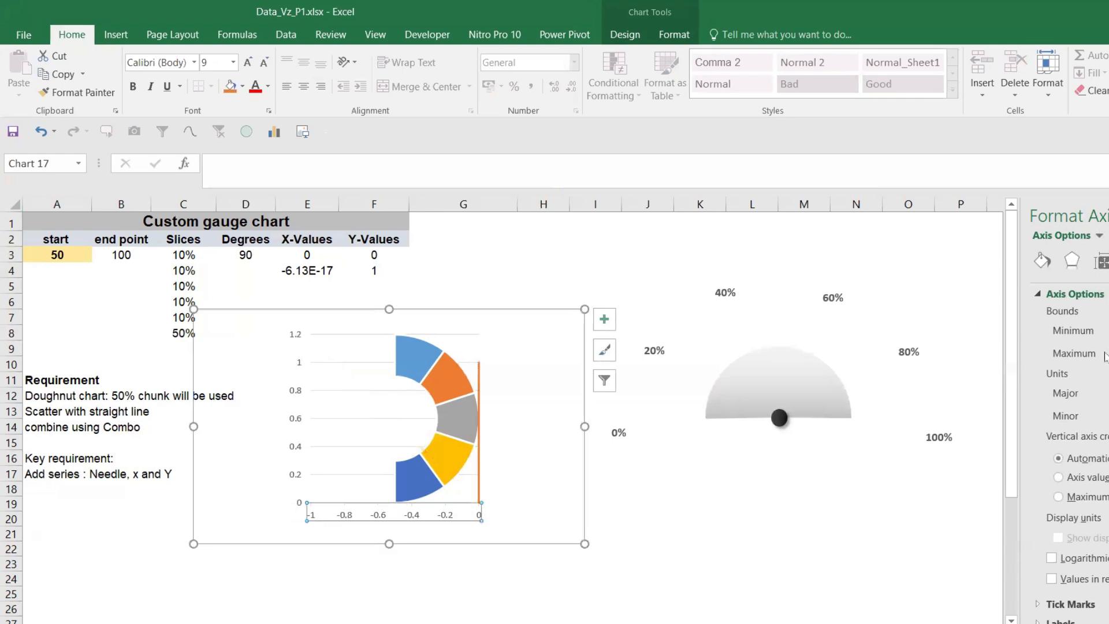
{"action": "left_click", "coordinate": [722, 583]}
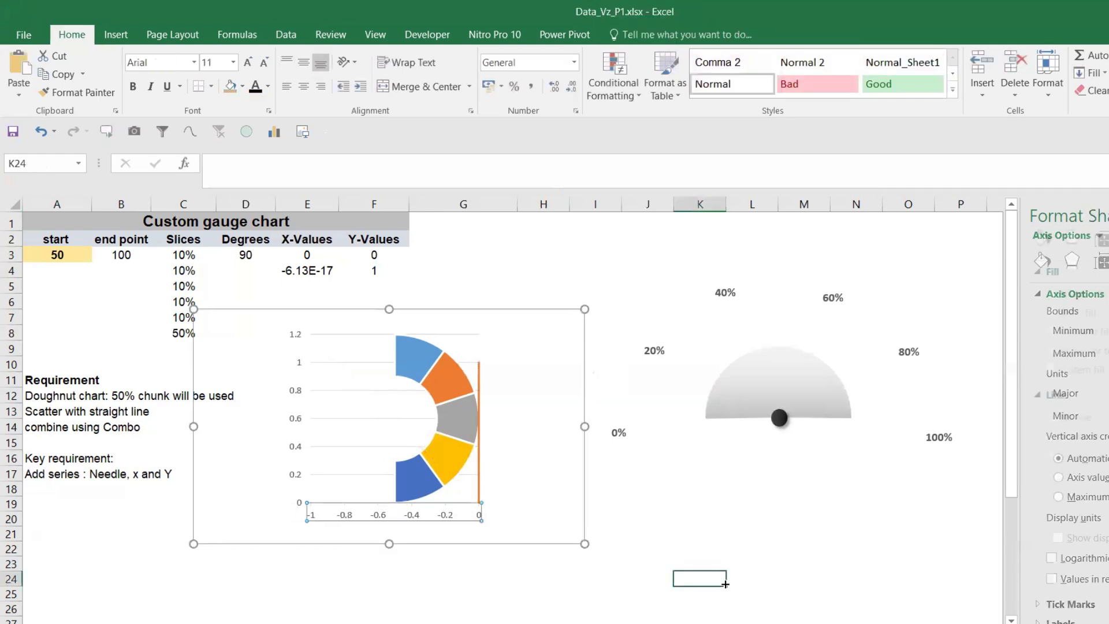
Set the vertical axis bounds of the combined chart to a minimum of -1 and a maximum of 1.
{"action": "left_click", "coordinate": [299, 508]}
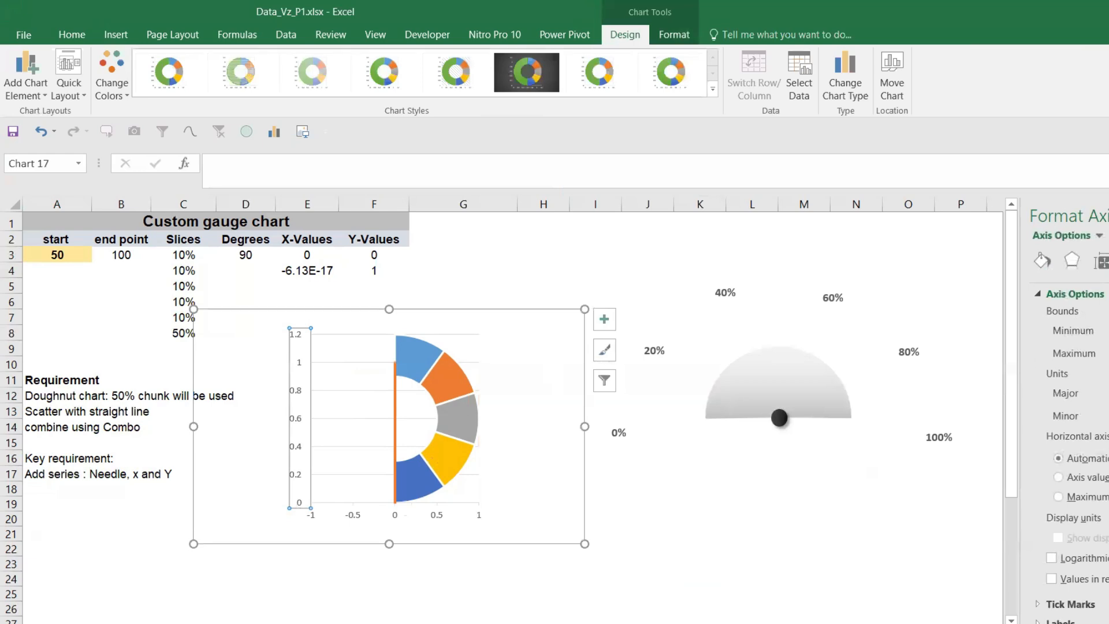
{"action": "key", "text": "Return"}
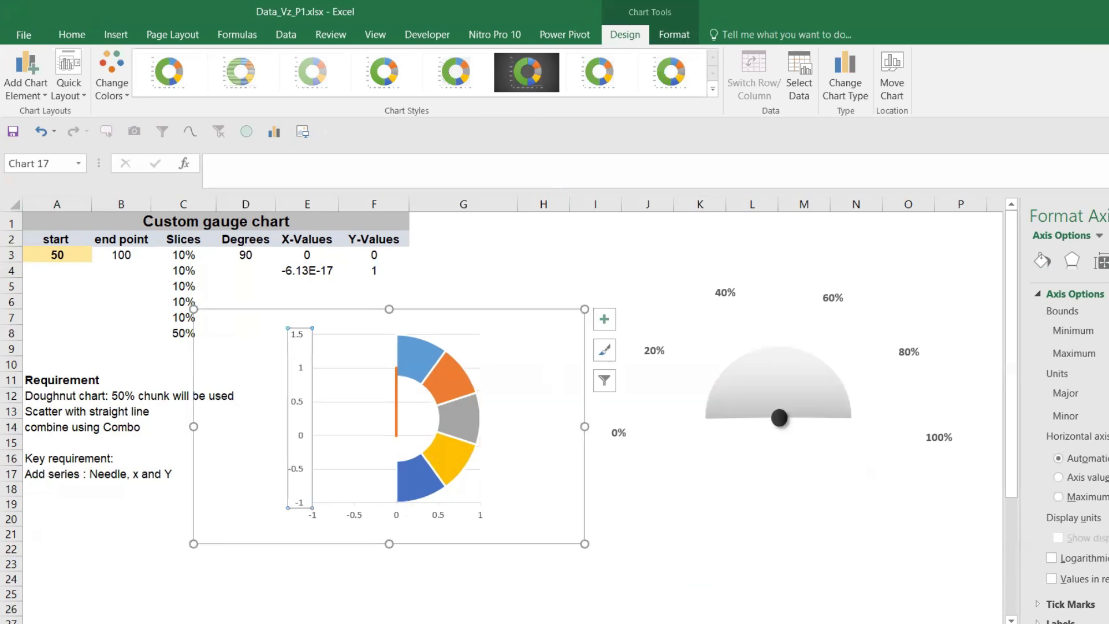
{"action": "left_click", "coordinate": [681, 559]}
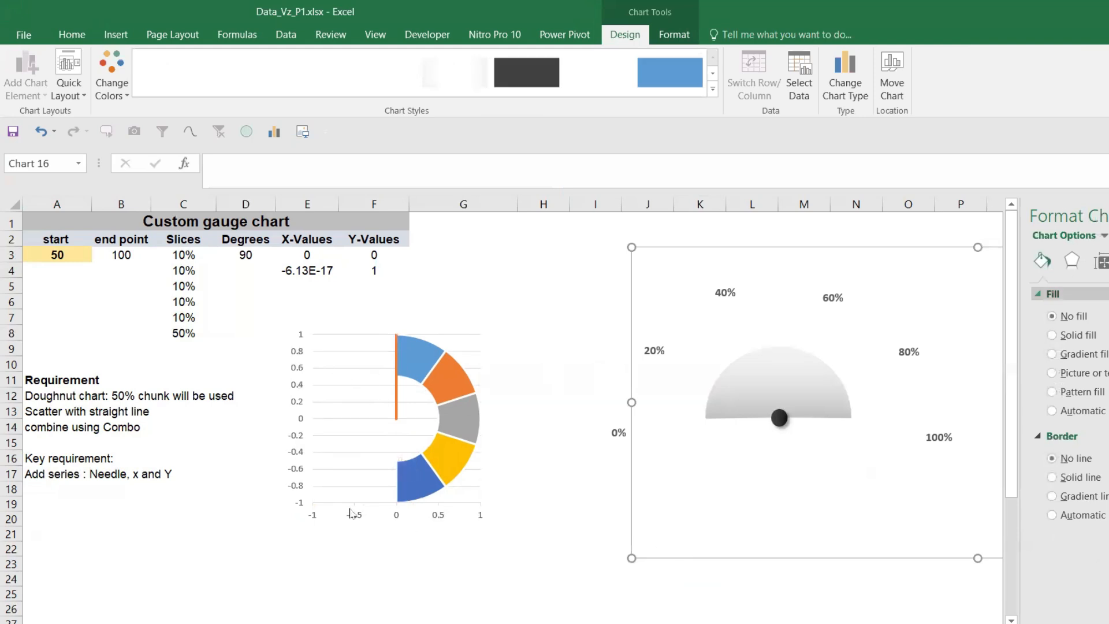
Delete both value axes and the gridlines from the combined doughnut and needle chart.
{"action": "left_click", "coordinate": [314, 515]}
{"action": "key", "text": "Delete"}
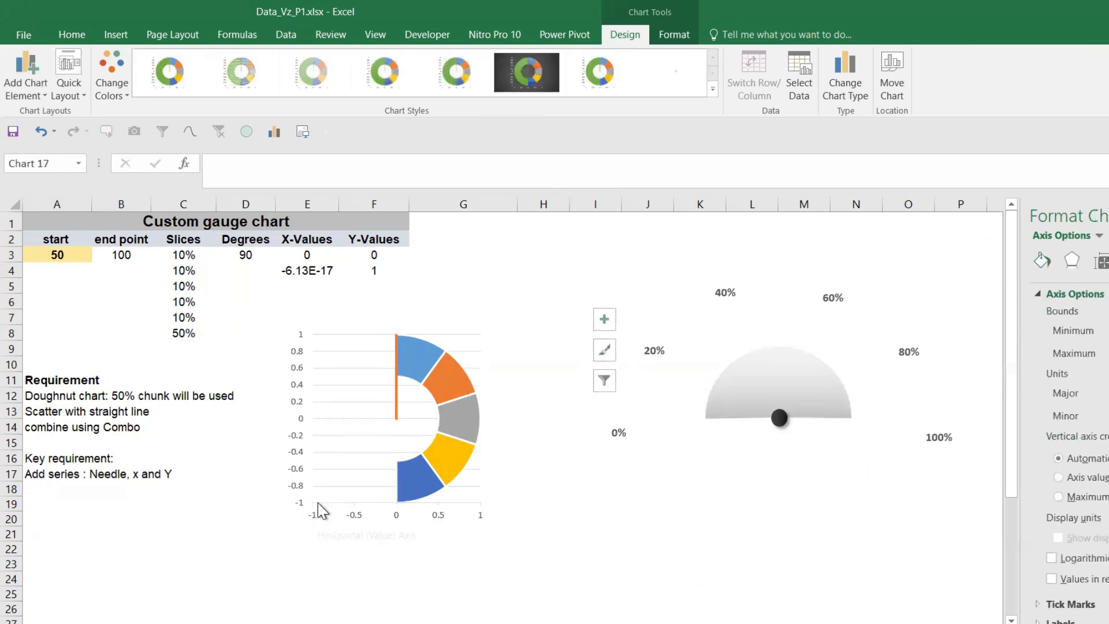
{"action": "left_click", "coordinate": [317, 511]}
{"action": "left_click", "coordinate": [324, 497]}
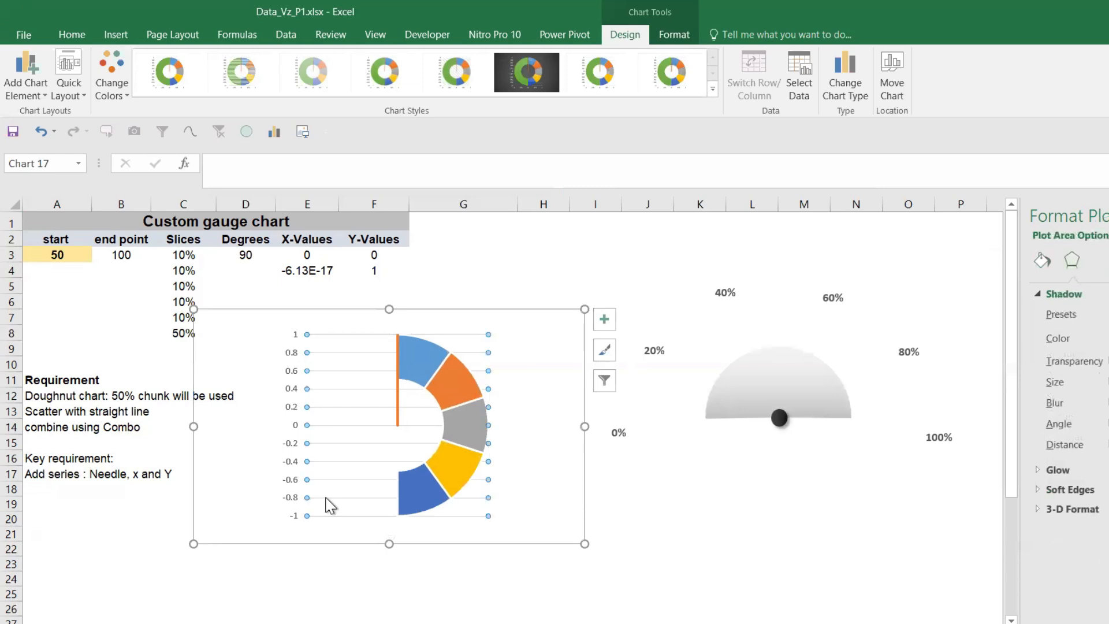
{"action": "key", "text": "Delete"}
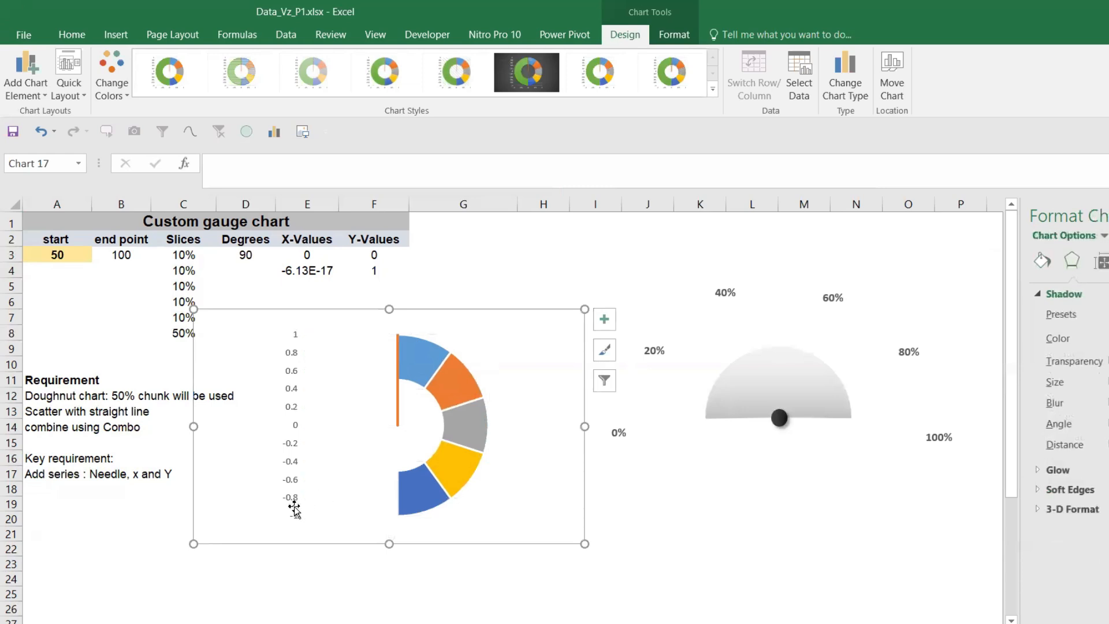
{"action": "left_click", "coordinate": [293, 444]}
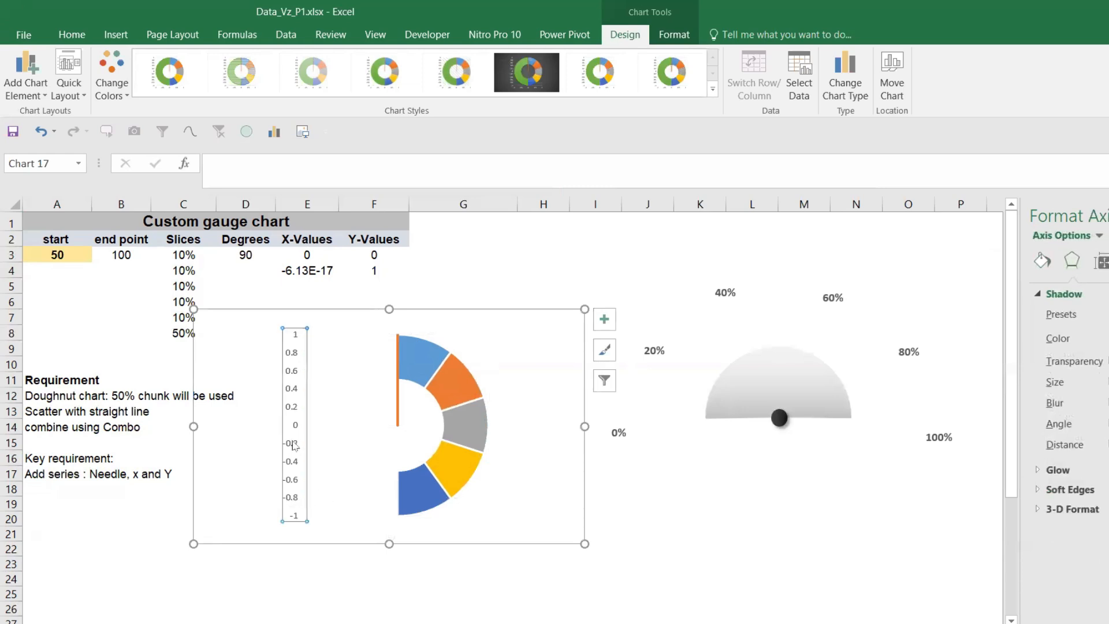
{"action": "key", "text": "Delete"}
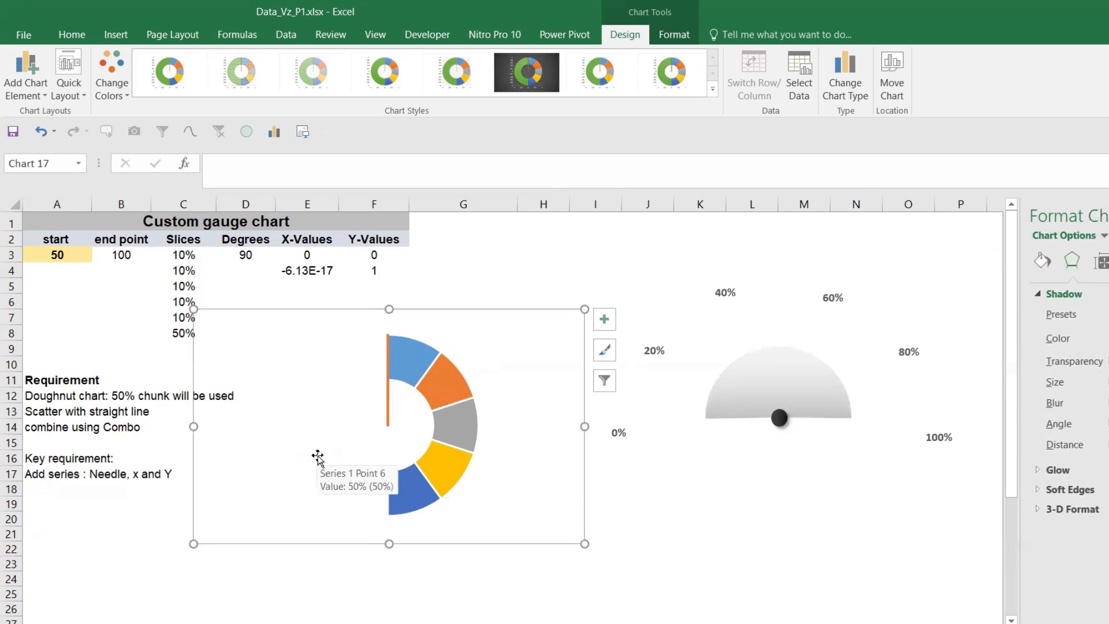
{"action": "left_click", "coordinate": [514, 597]}
Format the Needle series with a solid black line.
{"action": "left_click", "coordinate": [388, 421]}
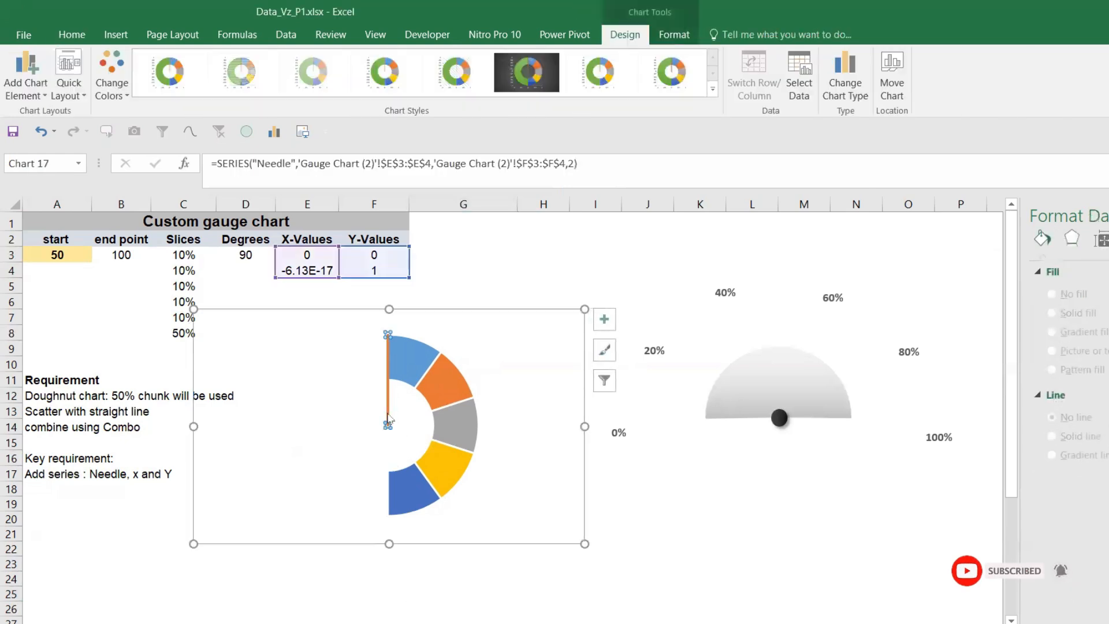
{"action": "left_click", "coordinate": [1042, 260]}
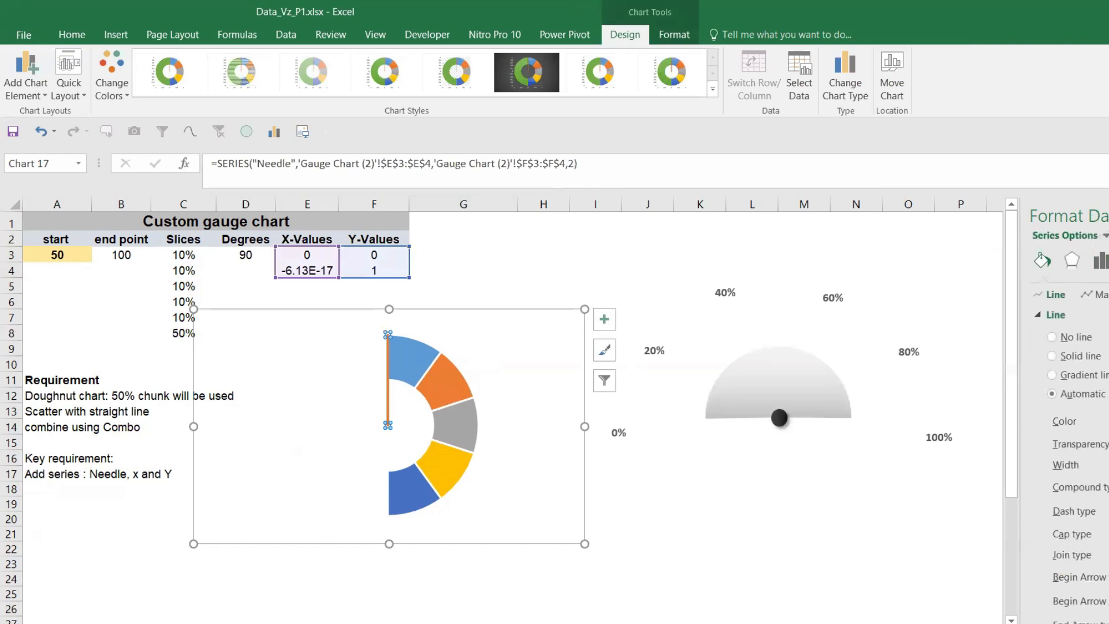
{"action": "left_click", "coordinate": [1052, 356]}
{"action": "left_click", "coordinate": [706, 569]}
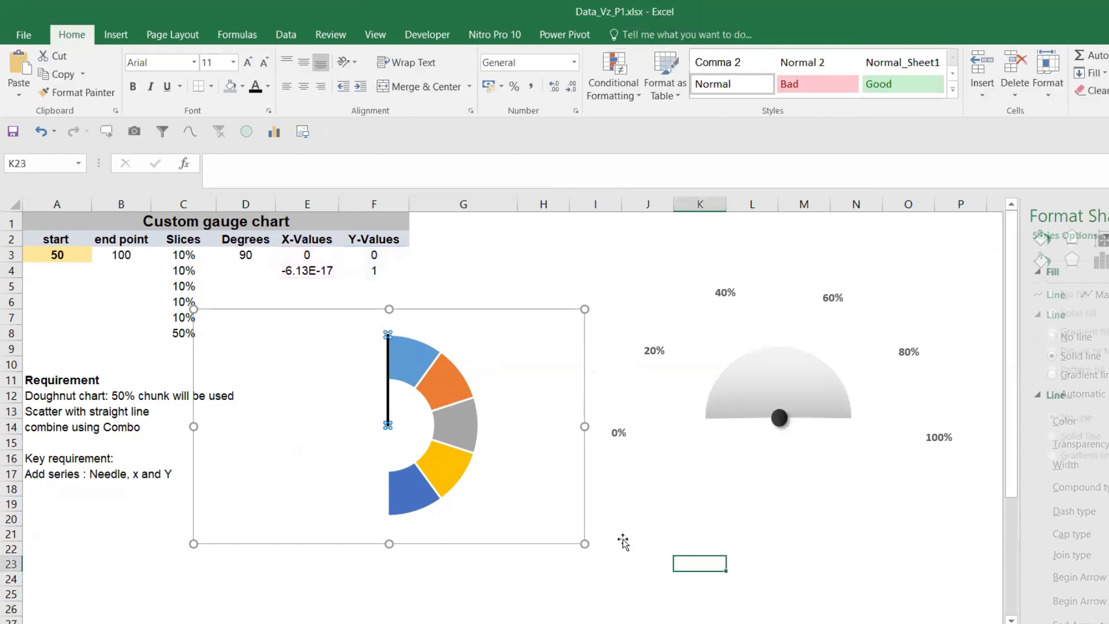
Rotate the doughnut's first slice angle so the colored slices form the upper half and the hidden 50% slice lies below.
{"action": "left_click", "coordinate": [435, 503]}
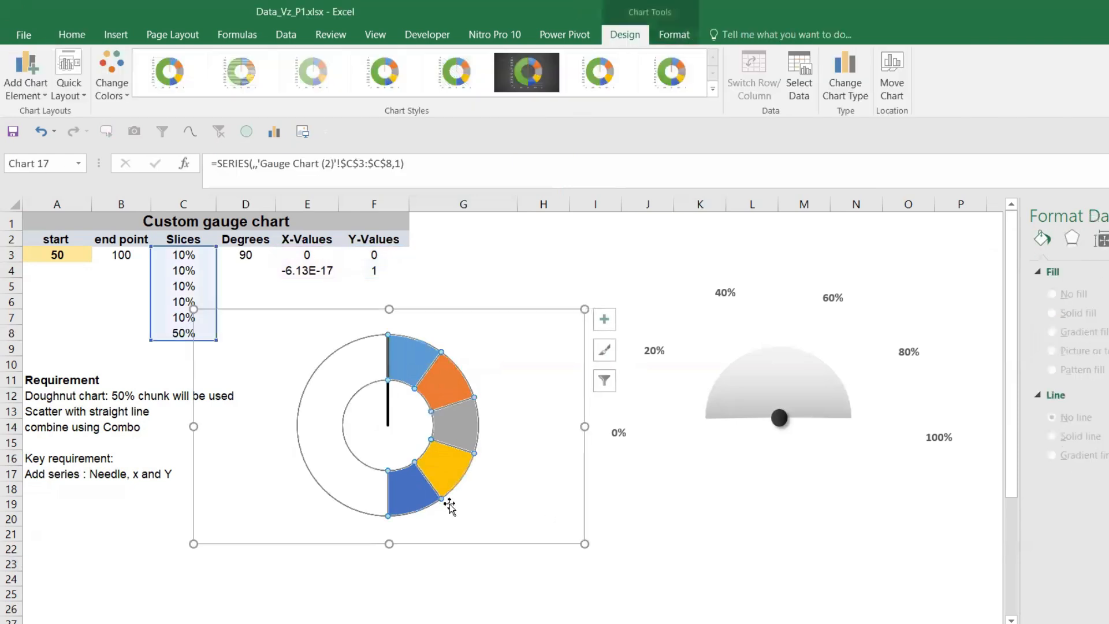
{"action": "left_click", "coordinate": [508, 532]}
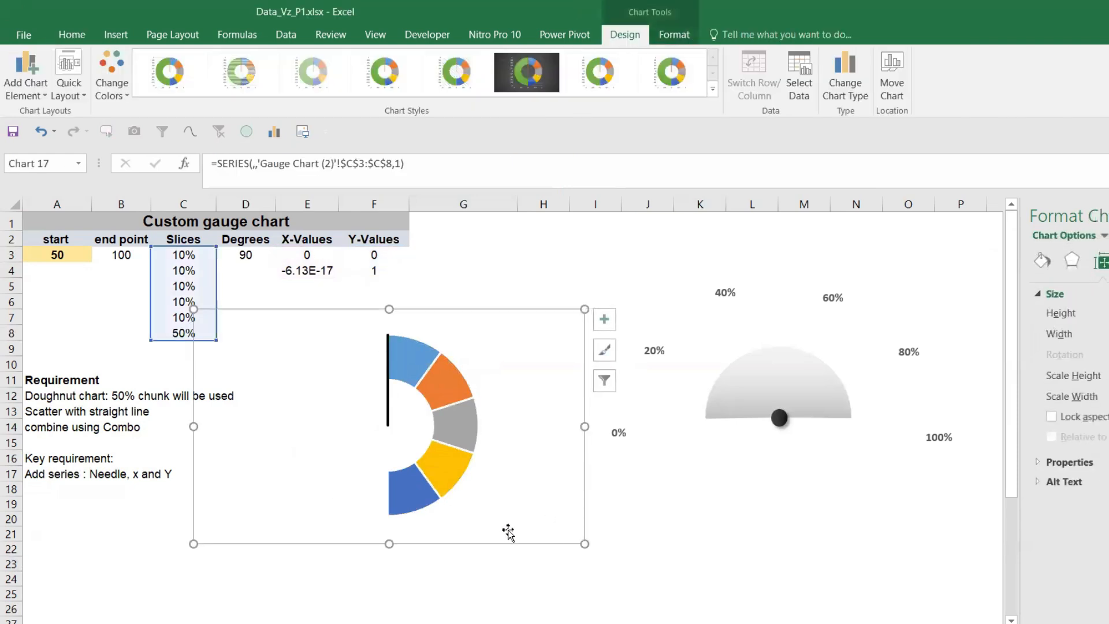
{"action": "right_click", "coordinate": [508, 530]}
{"action": "key", "text": "Escape"}
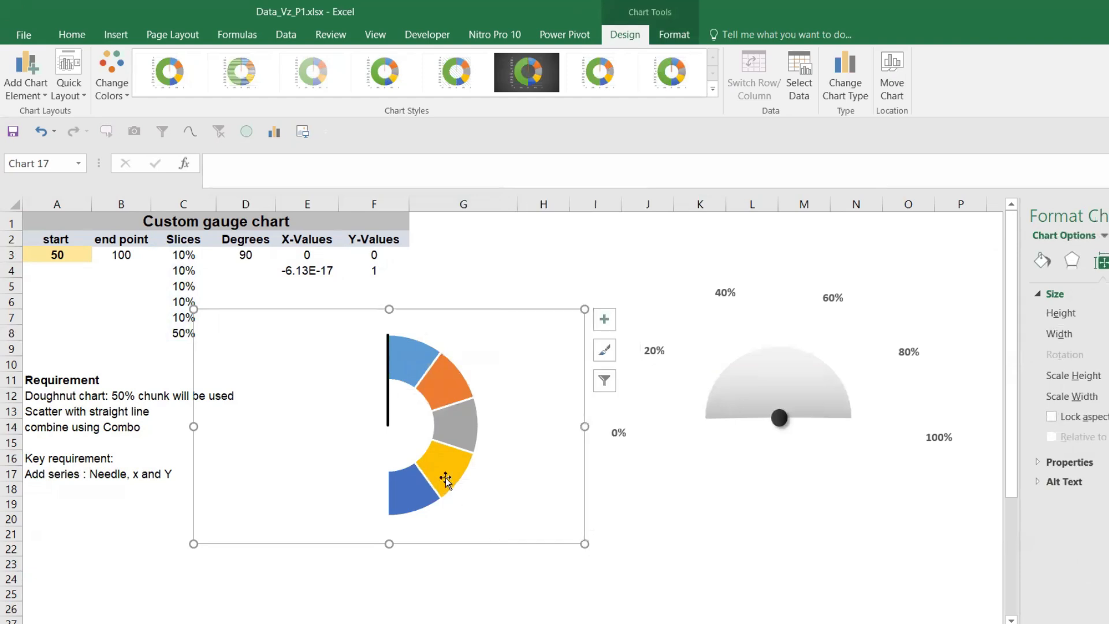
{"action": "left_click", "coordinate": [403, 364]}
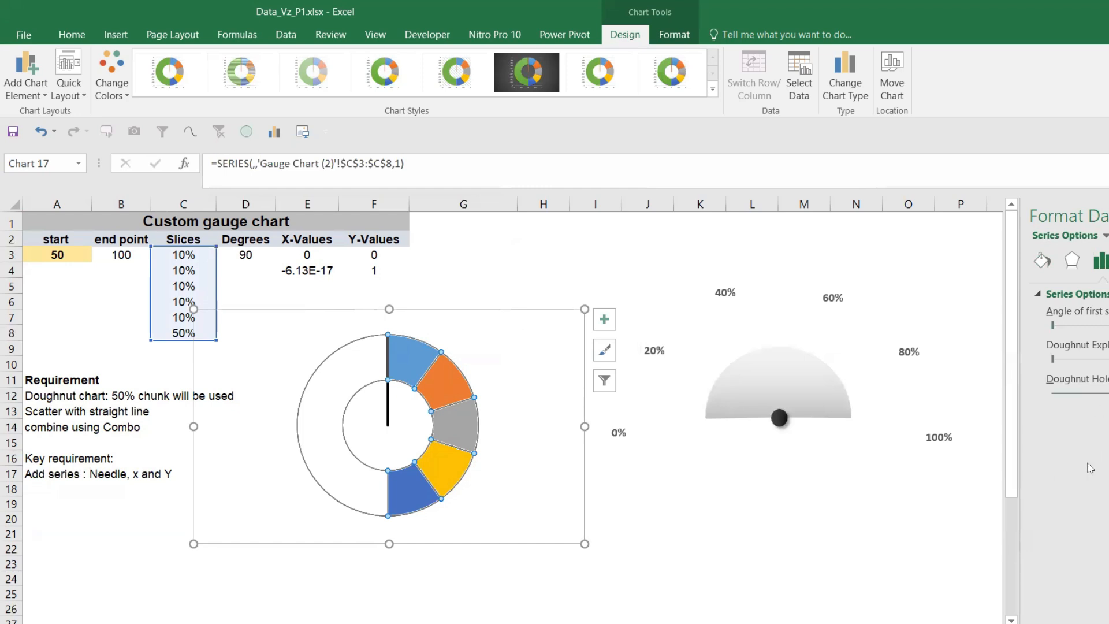
{"action": "left_click", "coordinate": [713, 549]}
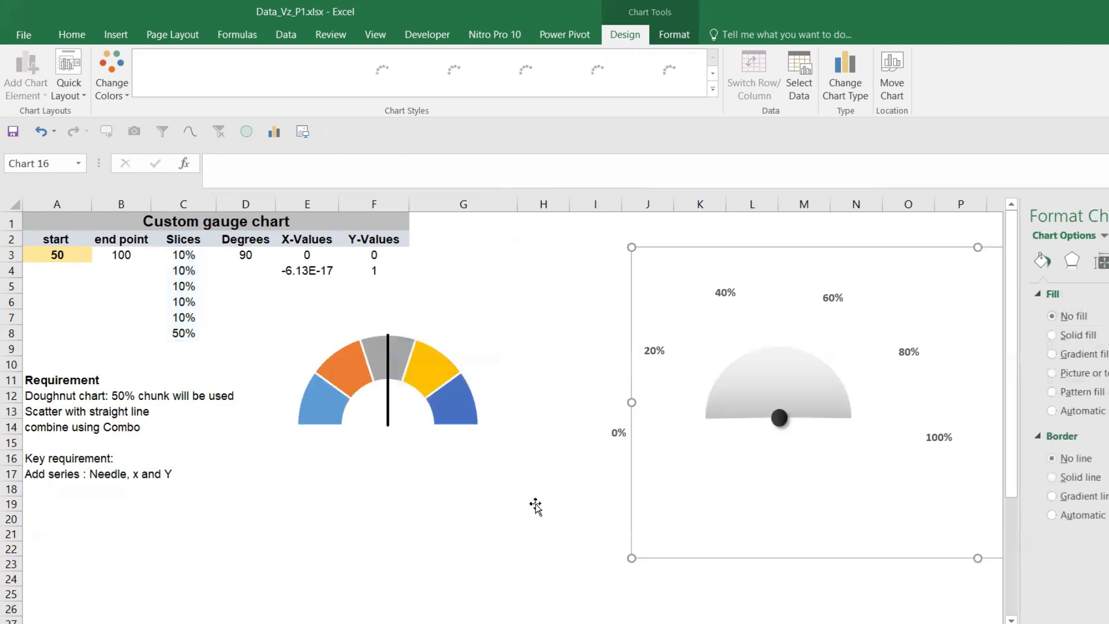
Increase the doughnut hole size to make the ring of colored gauge slices thinner.
{"action": "left_click", "coordinate": [475, 434]}
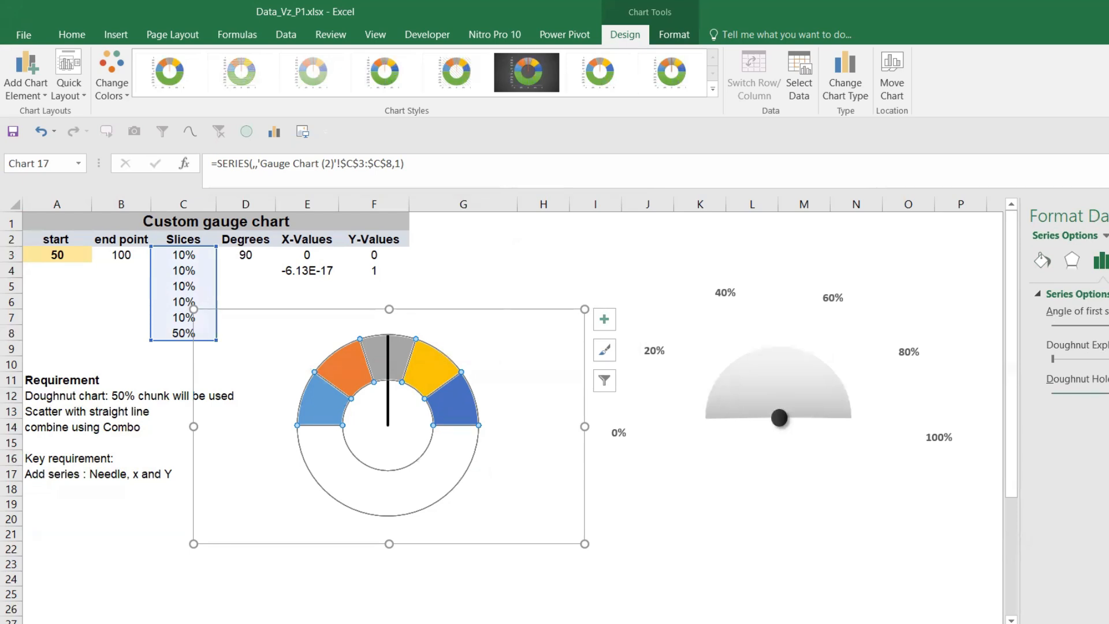
{"action": "left_click", "coordinate": [1108, 394]}
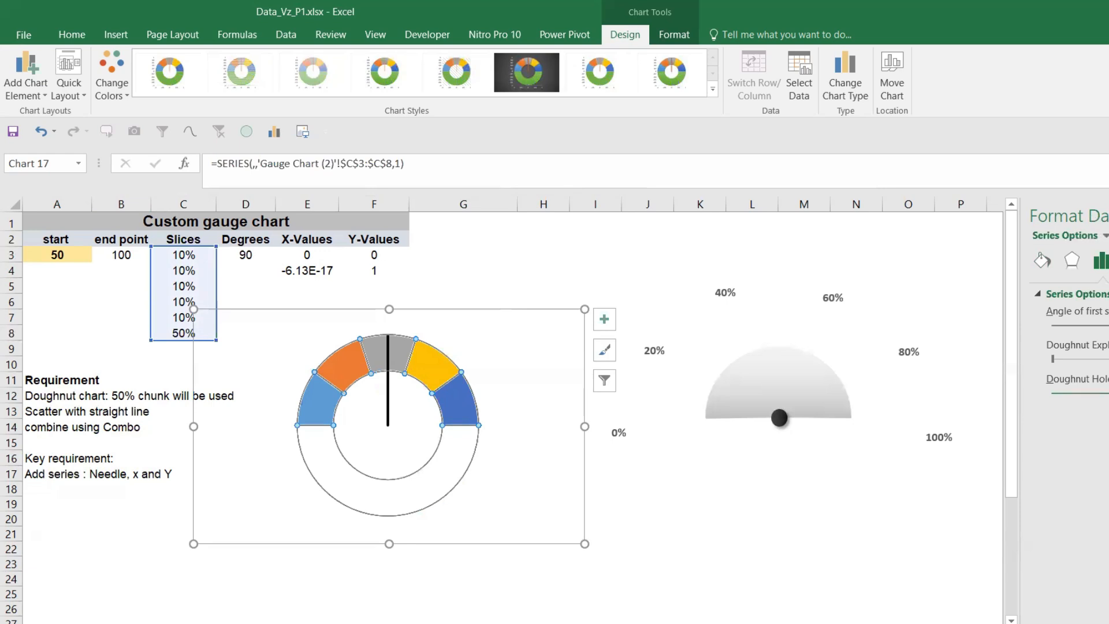
{"action": "key", "text": "Right"}
{"action": "key", "text": "Right"}
{"action": "key", "text": "Right"}
{"action": "key", "text": "Right"}
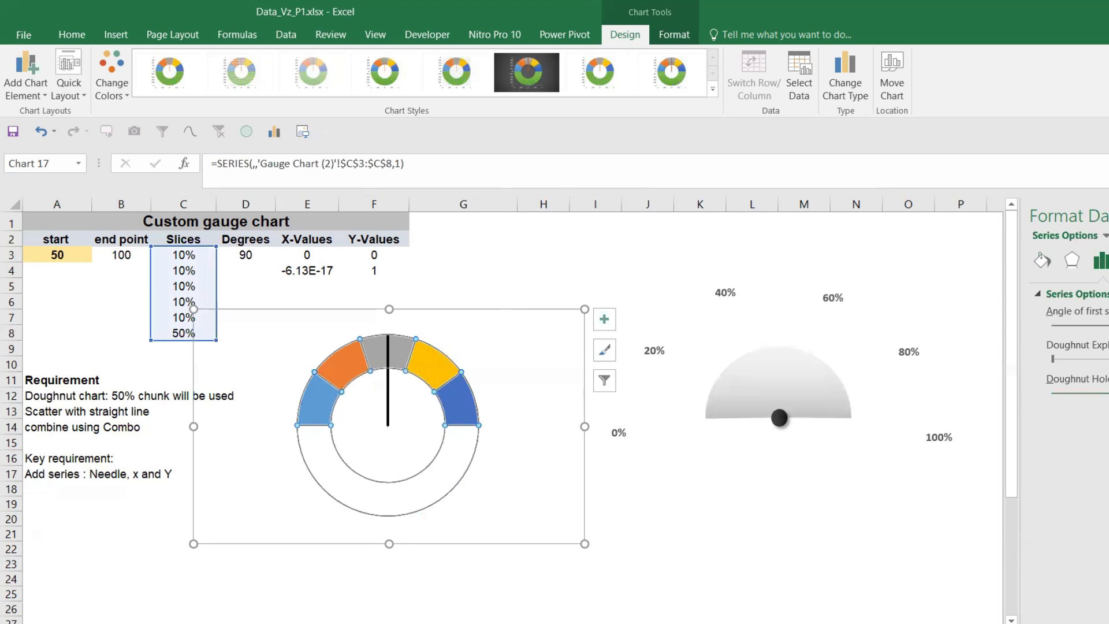
Increase the doughnut hole size slightly more and move the gauge chart onto the grey half-dome with the percentage labels.
{"action": "key", "text": "Right"}
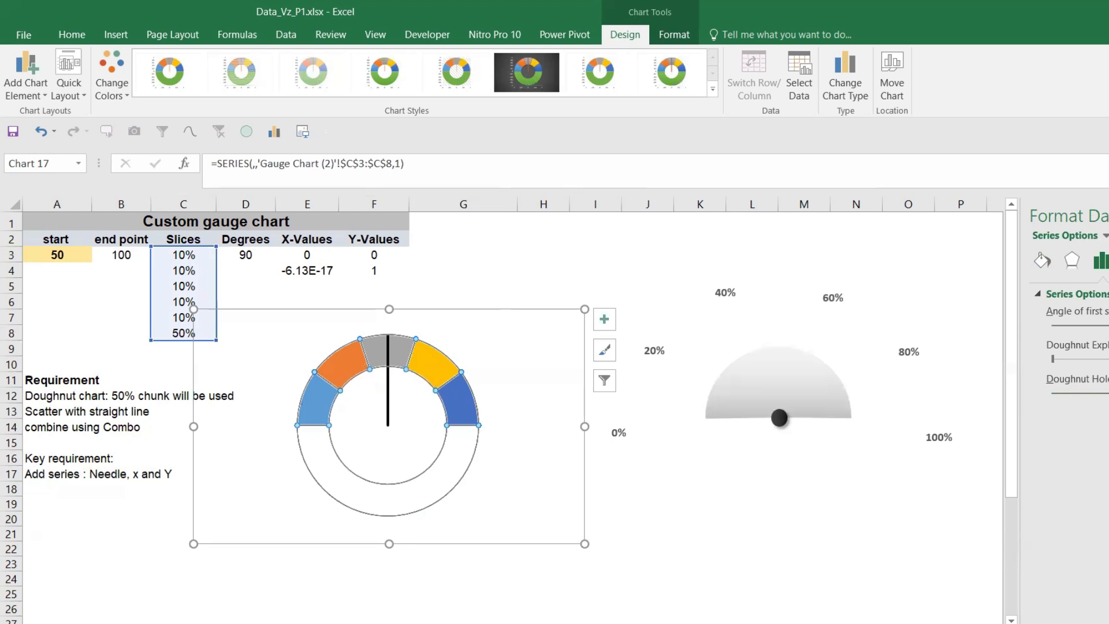
{"action": "left_click", "coordinate": [918, 529]}
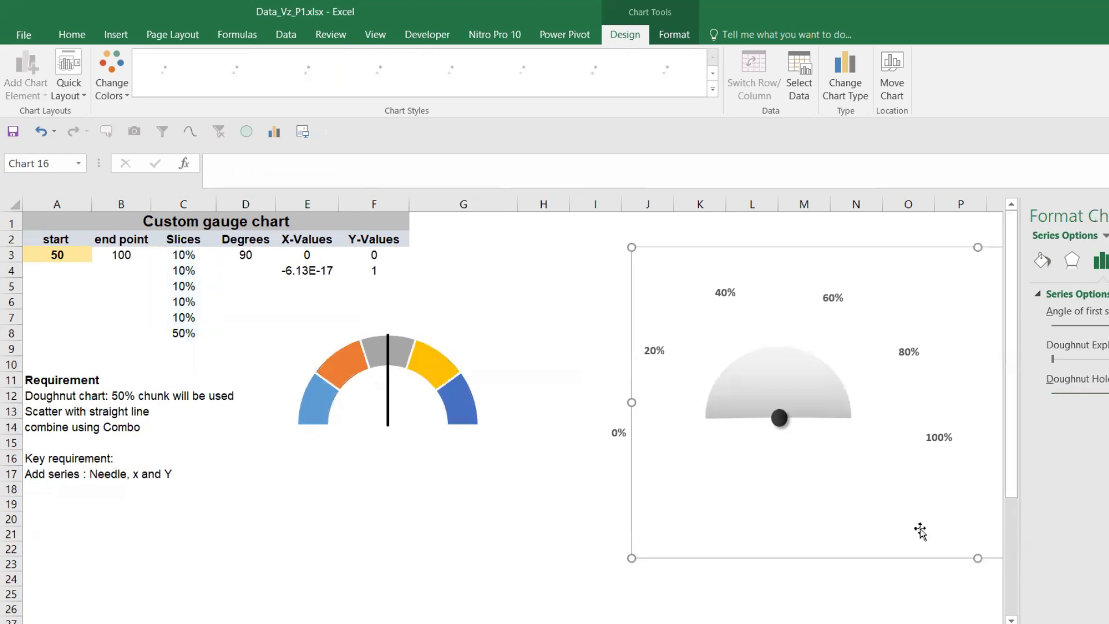
{"action": "left_click", "coordinate": [383, 474]}
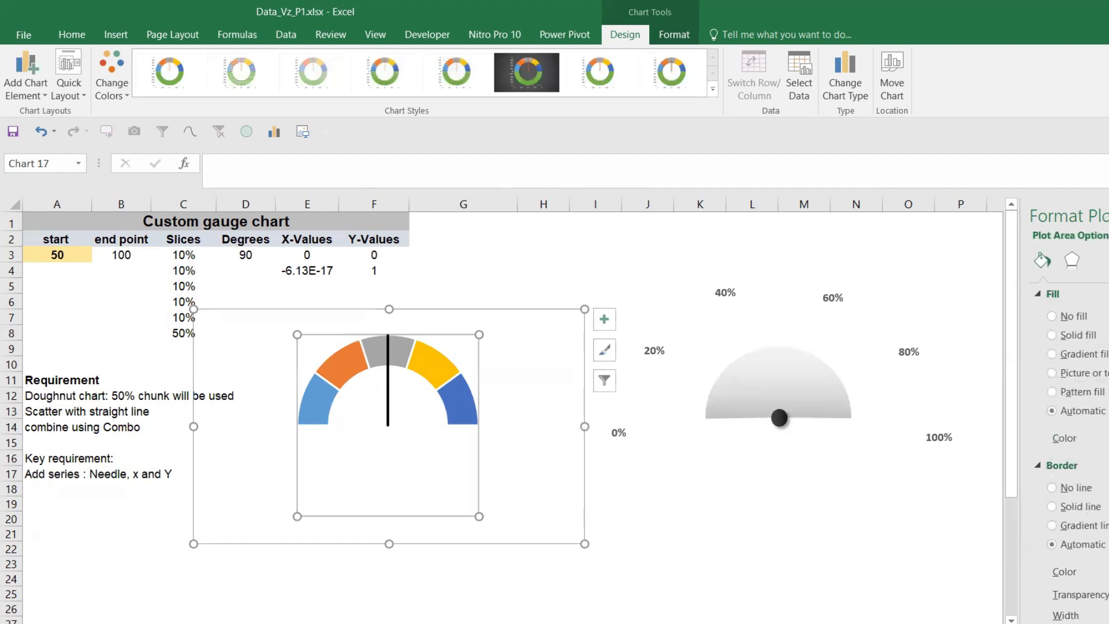
{"action": "left_click", "coordinate": [525, 562]}
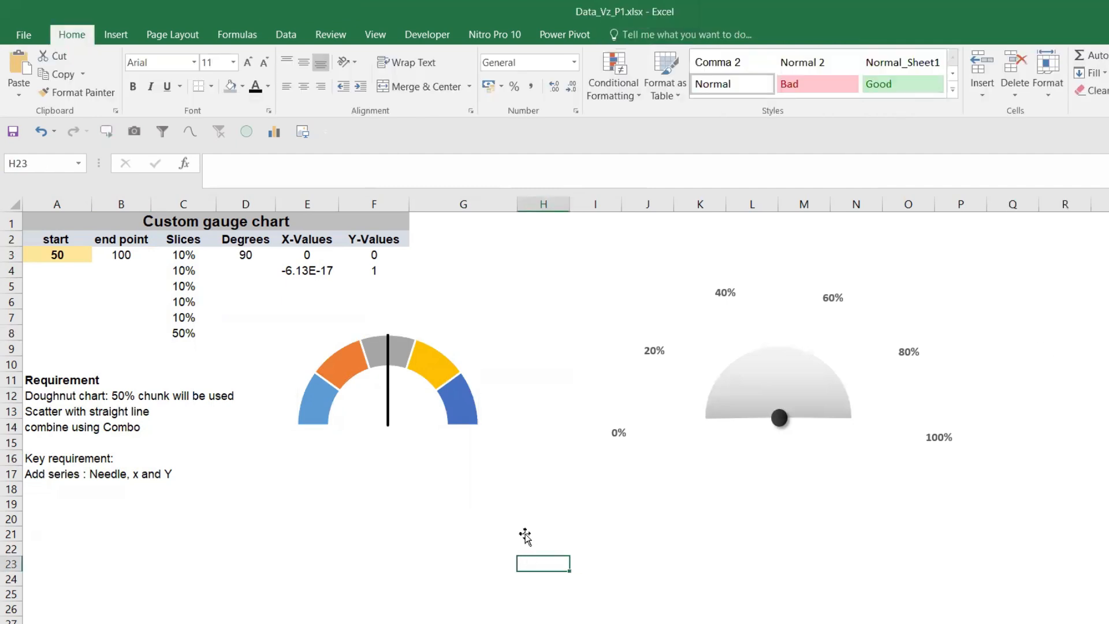
{"action": "left_click", "coordinate": [525, 536]}
{"action": "left_click_drag", "start_coordinate": [512, 544], "coordinate": [905, 535]}
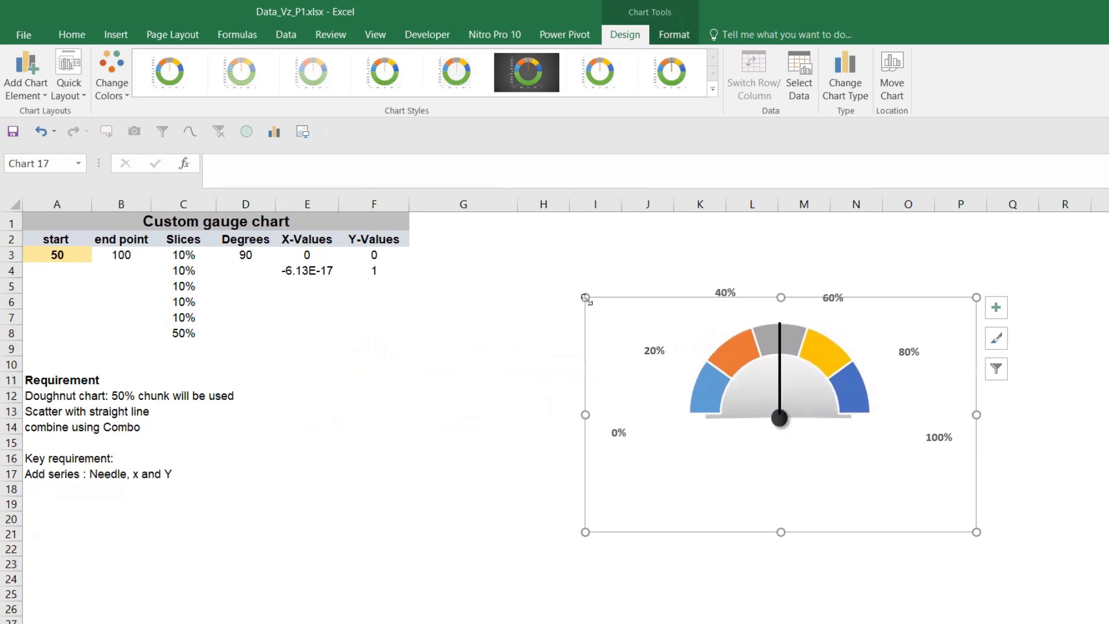
Enlarge and nudge the gauge chart until its ring surrounds the grey half-dome and the needle's base meets the black hub.
{"action": "left_click_drag", "start_coordinate": [585, 295], "coordinate": [570, 273]}
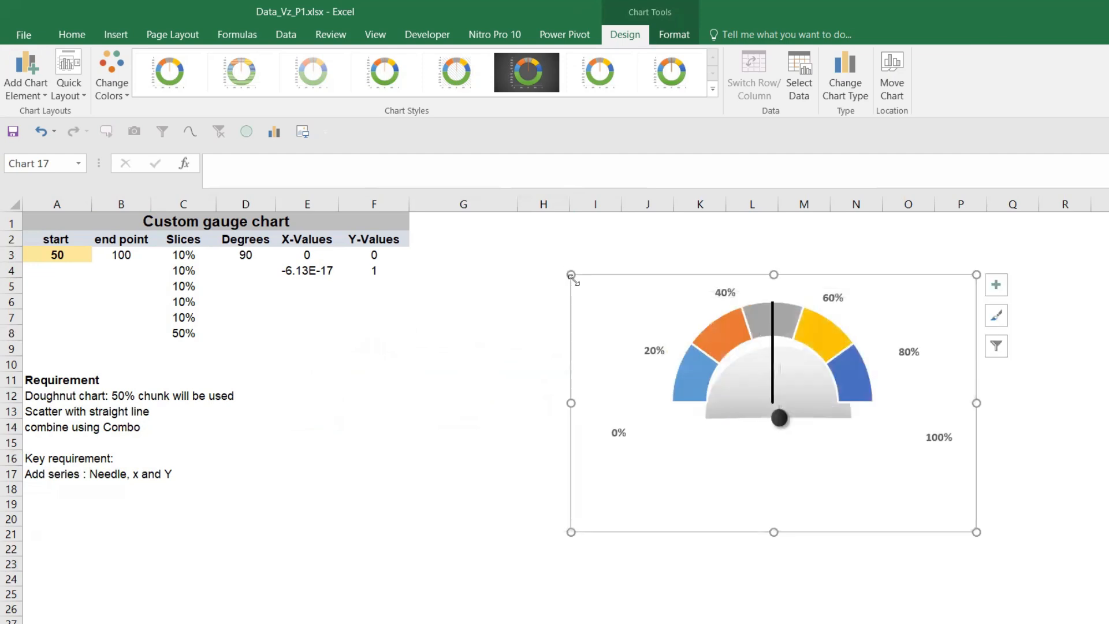
{"action": "left_click_drag", "start_coordinate": [941, 533], "coordinate": [953, 549]}
{"action": "left_click_drag", "start_coordinate": [584, 291], "coordinate": [555, 276]}
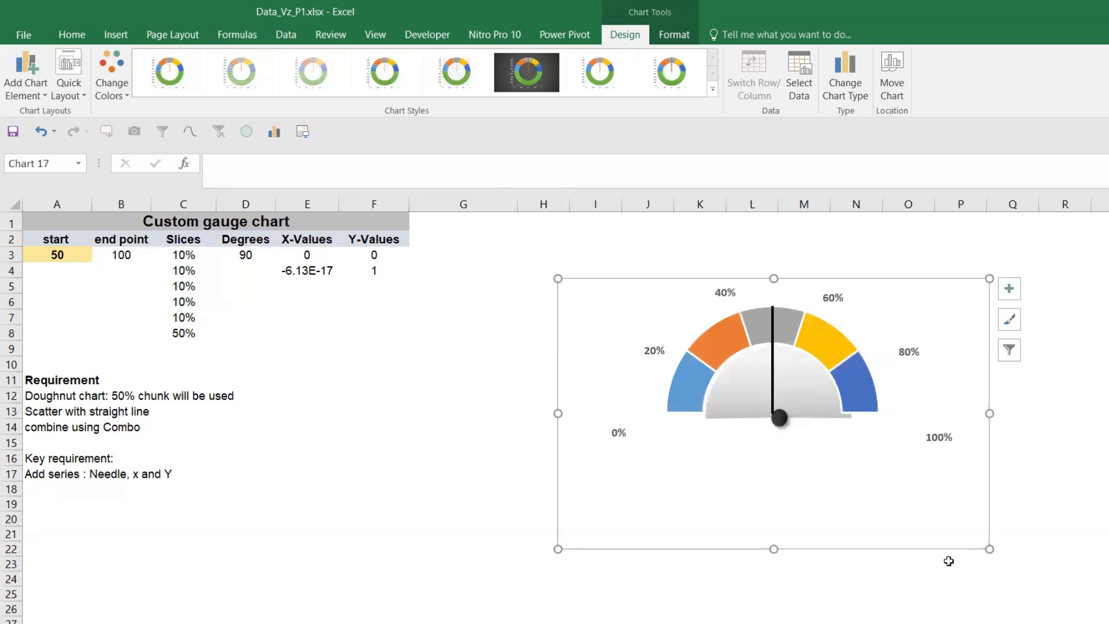
{"action": "left_click_drag", "start_coordinate": [934, 547], "coordinate": [934, 555]}
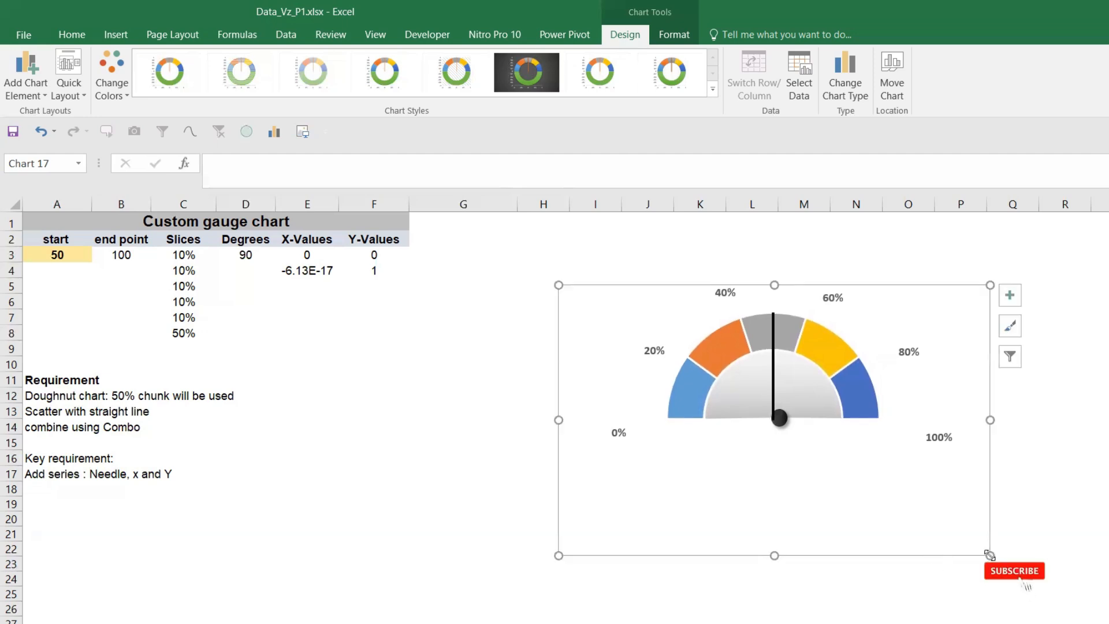
{"action": "left_click_drag", "start_coordinate": [929, 552], "coordinate": [931, 552]}
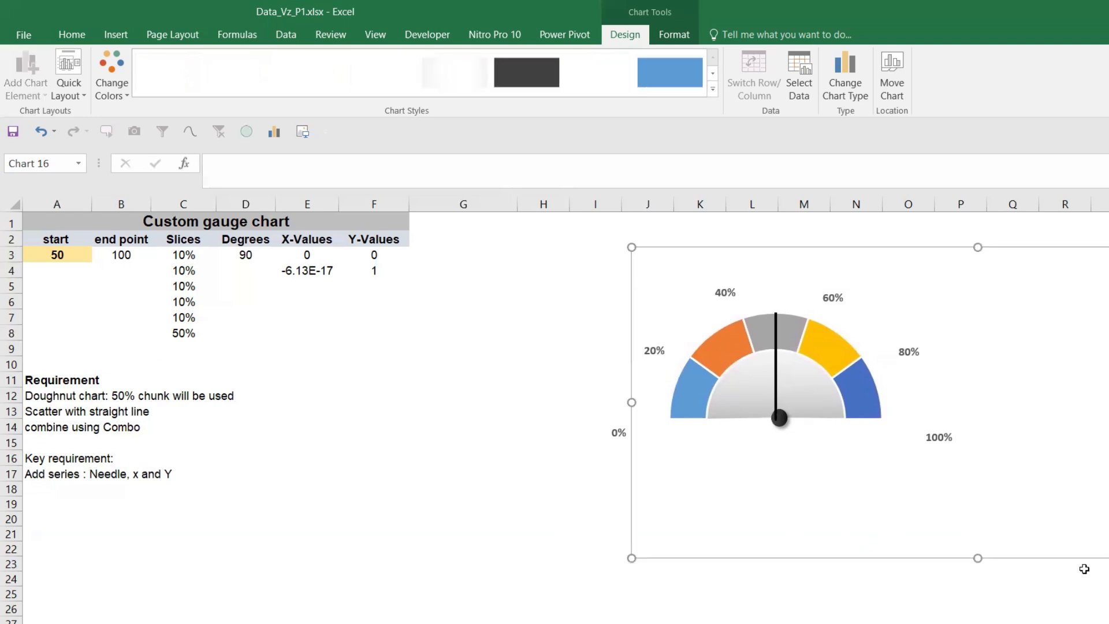
{"action": "left_click_drag", "start_coordinate": [963, 548], "coordinate": [952, 557]}
{"action": "left_click", "coordinate": [150, 473]}
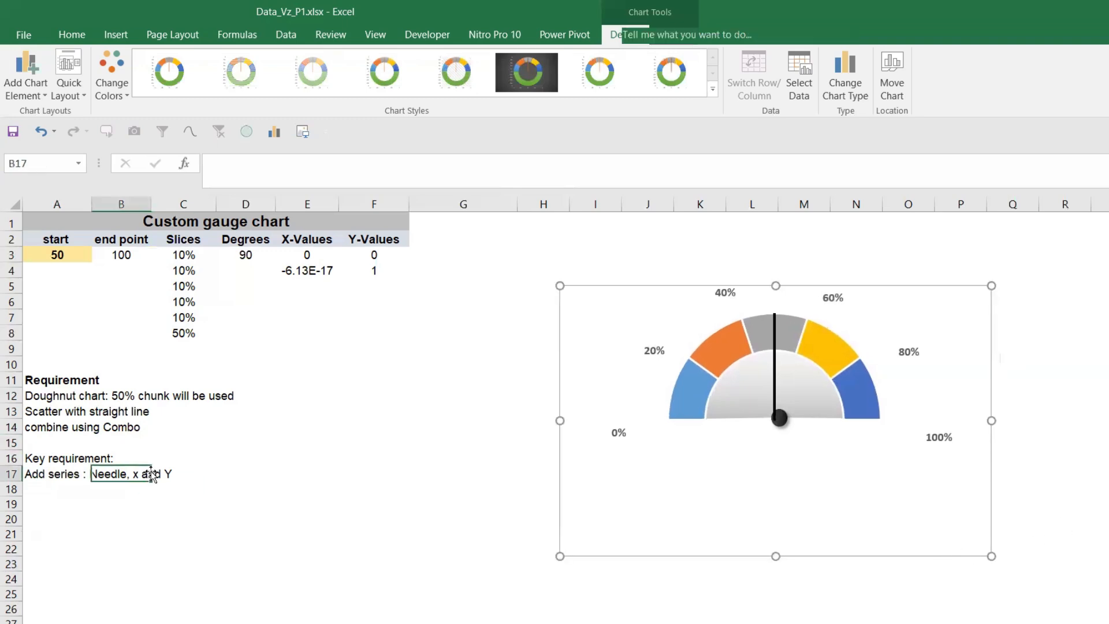
Set the start value in cell A3 to 100 to test the needle's position.
{"action": "left_click", "coordinate": [61, 259]}
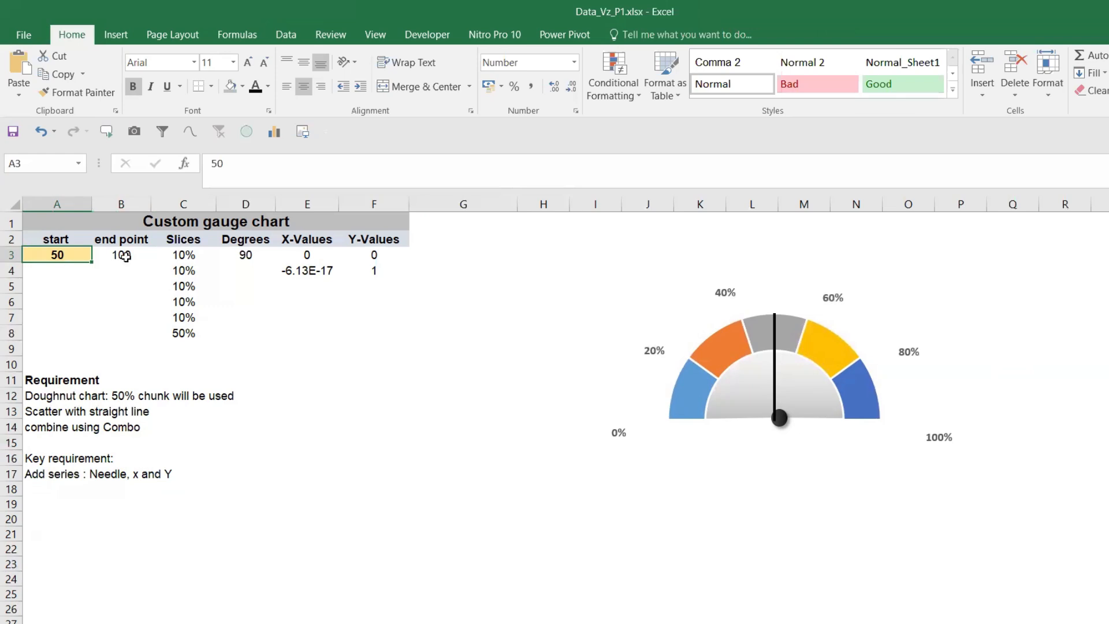
{"action": "type", "text": "100"}
{"action": "key", "text": "Return"}
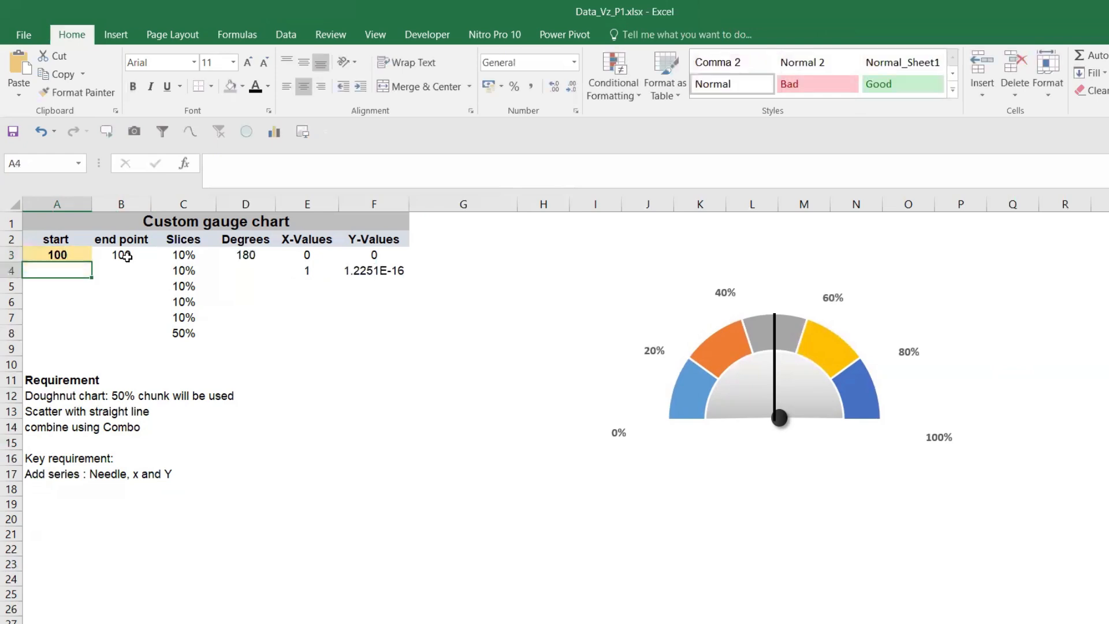
Enter the formula =RANDBETWEEN(1,100) as the start value in cell A3.
{"action": "left_click", "coordinate": [64, 256]}
{"action": "type", "text": "=ran"}
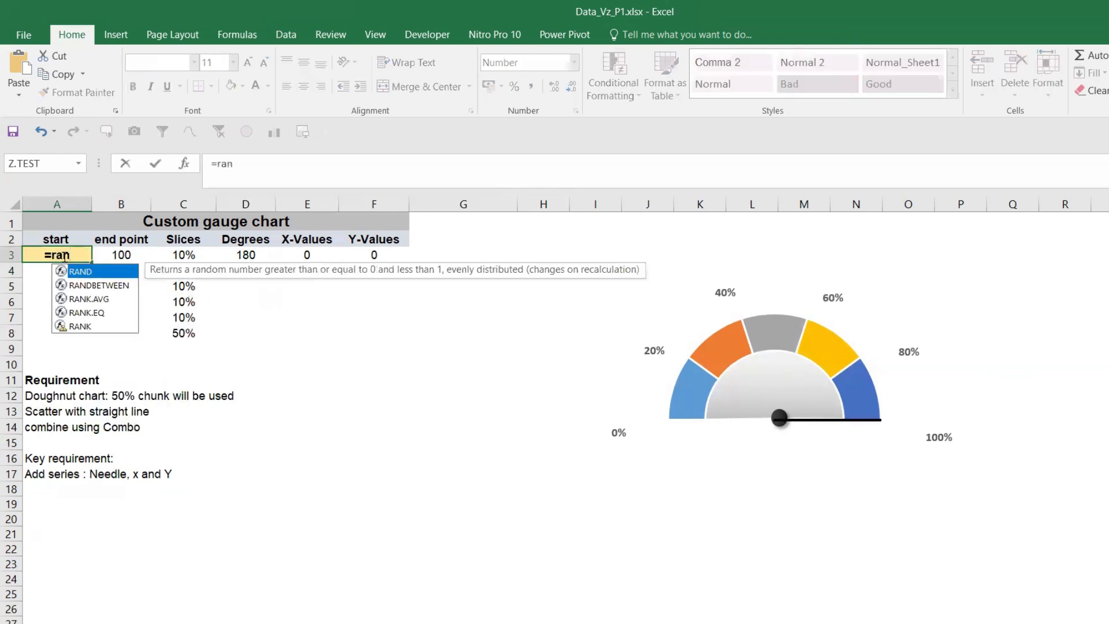
{"action": "key", "text": "Down"}
{"action": "key", "text": "Tab"}
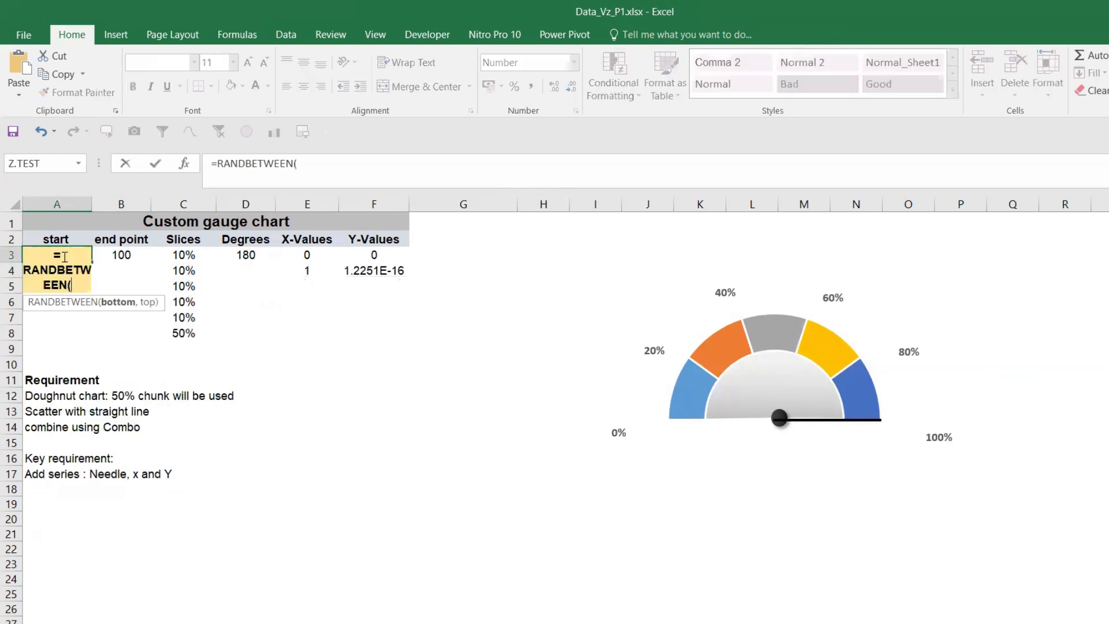
{"action": "type", "text": "1,100)"}
{"action": "key", "text": "Return"}
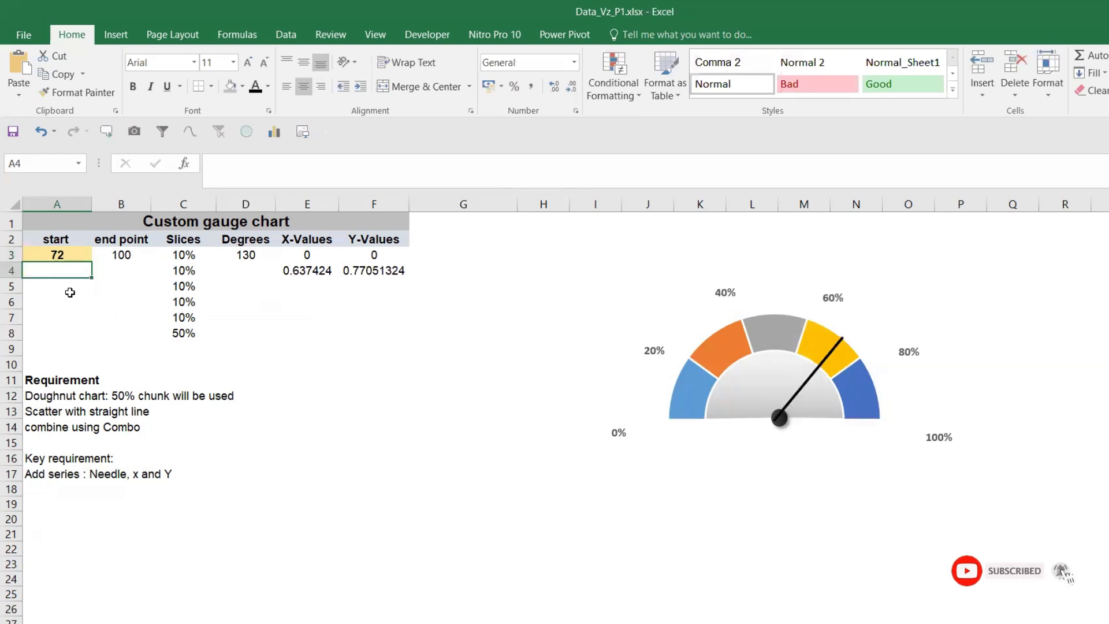
{"action": "left_click", "coordinate": [64, 250]}
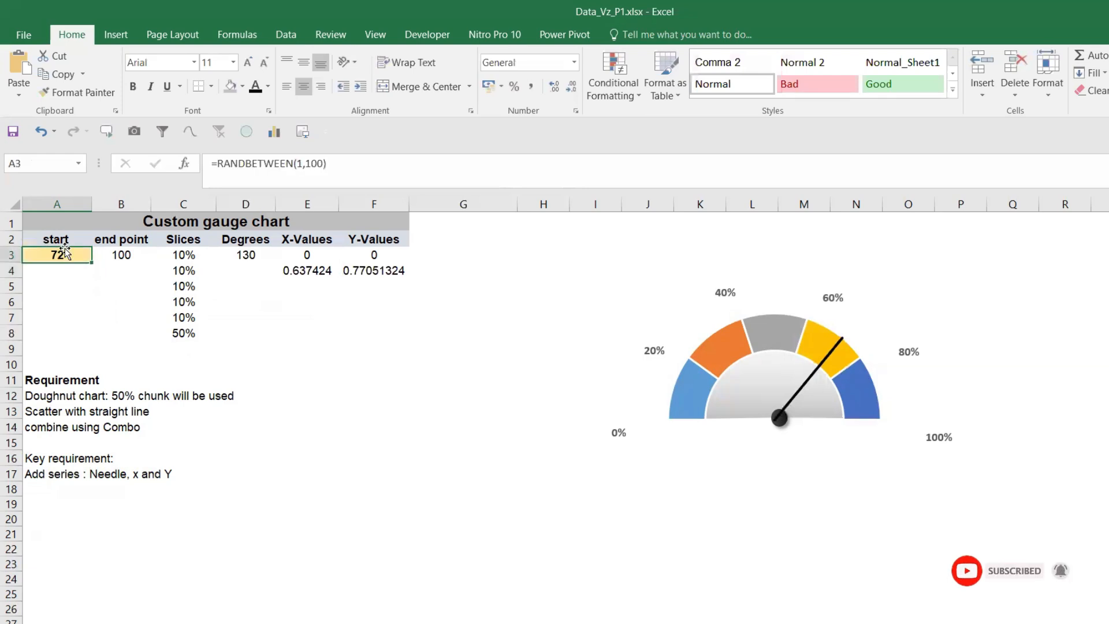
{"action": "left_click", "coordinate": [298, 163]}
{"action": "key", "text": "Return"}
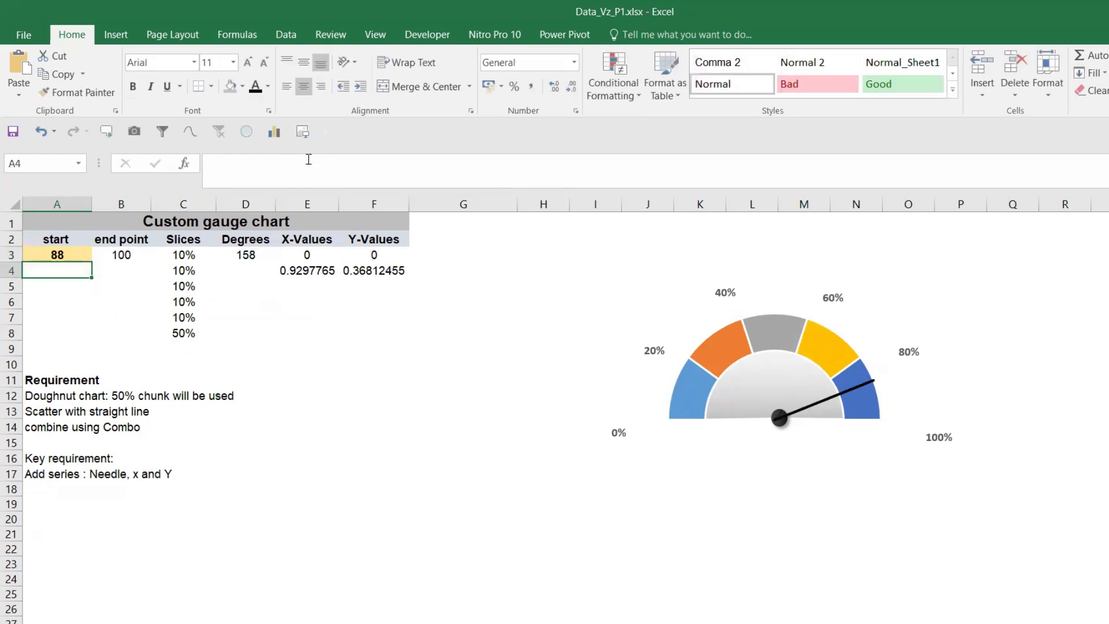
Recalculate the worksheet repeatedly to check how the needle follows the random start values.
{"action": "key", "text": "F9"}
{"action": "key", "text": "F9"}
{"action": "key", "text": "F9"}
{"action": "key", "text": "F9"}
{"action": "key", "text": "F9"}
{"action": "key", "text": "F9"}
{"action": "key", "text": "F9"}
{"action": "key", "text": "F9"}
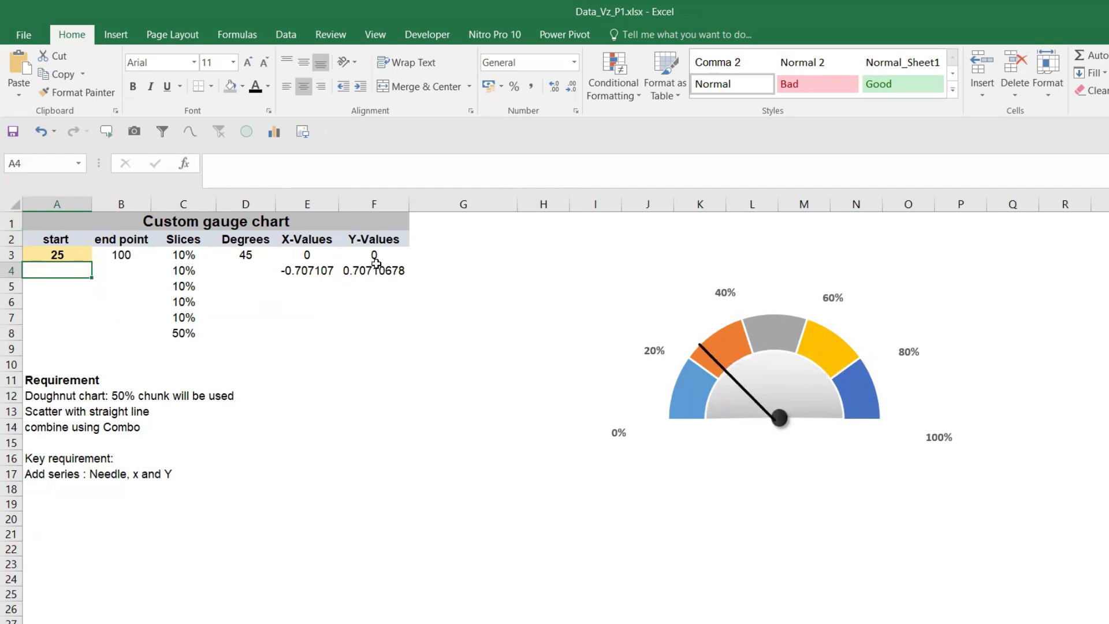
{"action": "key", "text": "F9"}
{"action": "key", "text": "F9"}
{"action": "key", "text": "F9"}
{"action": "key", "text": "F9"}
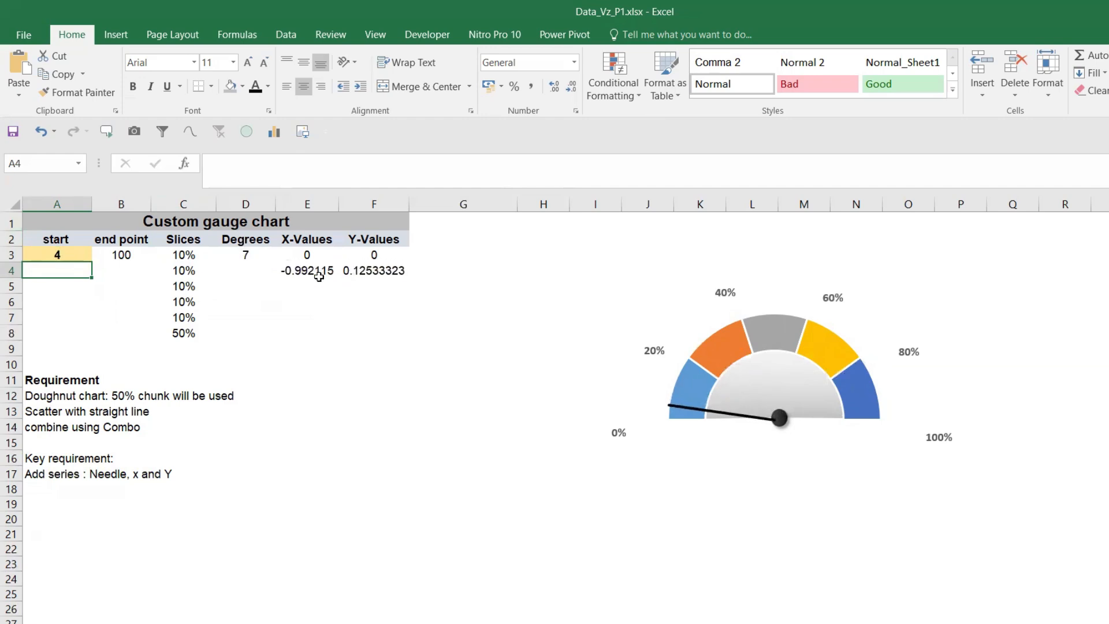
{"action": "key", "text": "F9"}
{"action": "key", "text": "F9"}
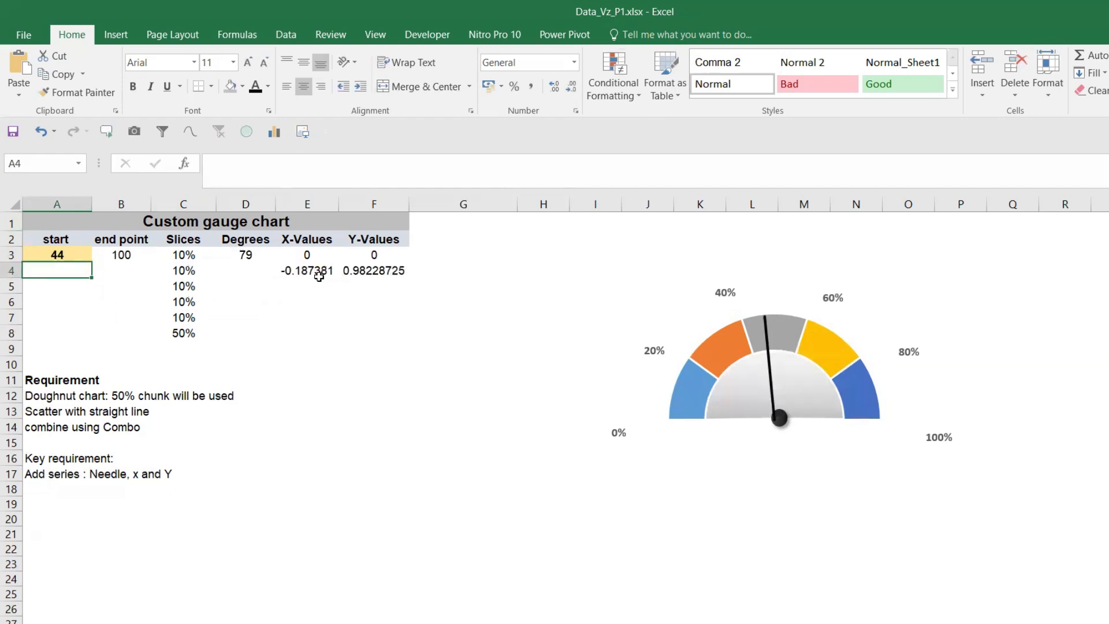
{"action": "key", "text": "F9"}
{"action": "key", "text": "F9"}
{"action": "key", "text": "F9"}
{"action": "key", "text": "F9"}
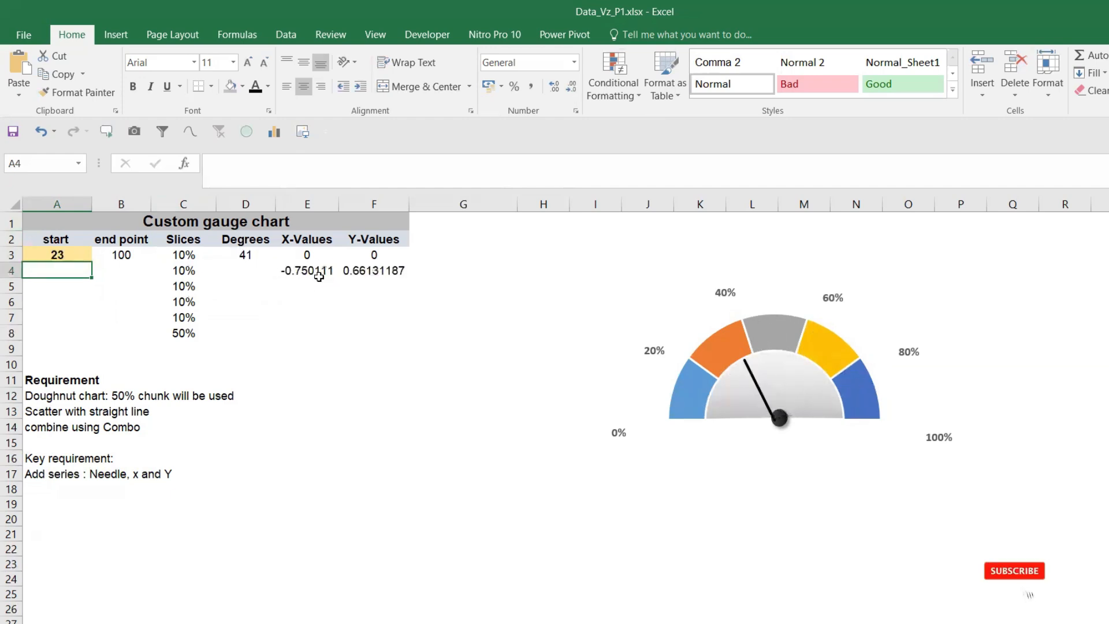
{"action": "key", "text": "F9"}
{"action": "key", "text": "F9"}
{"action": "key", "text": "F9"}
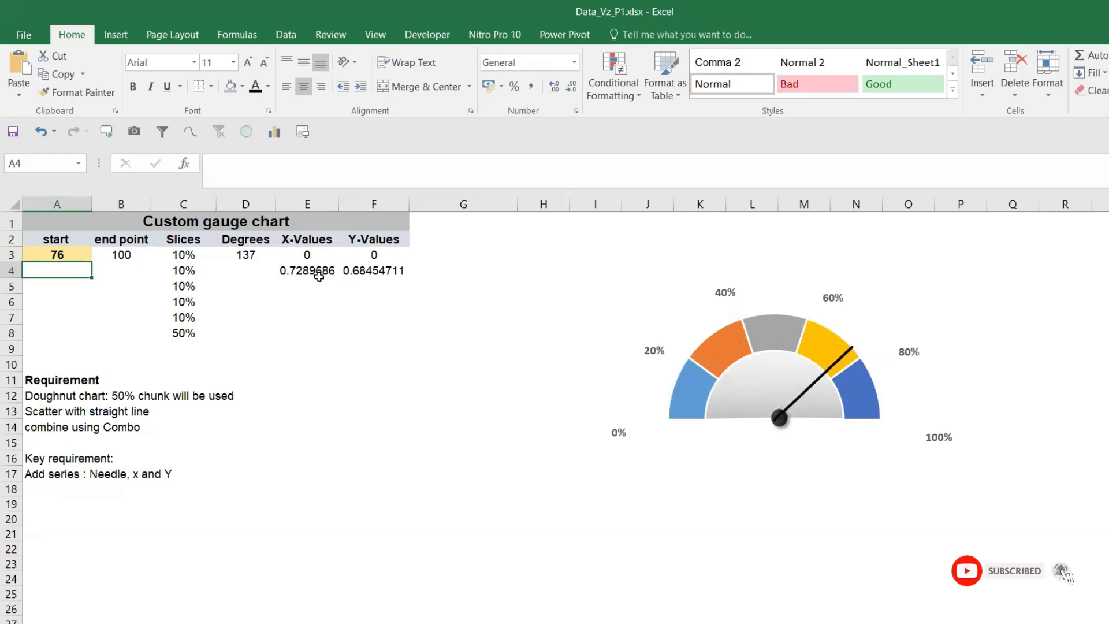
{"action": "key", "text": "F9"}
{"action": "key", "text": "F9"}
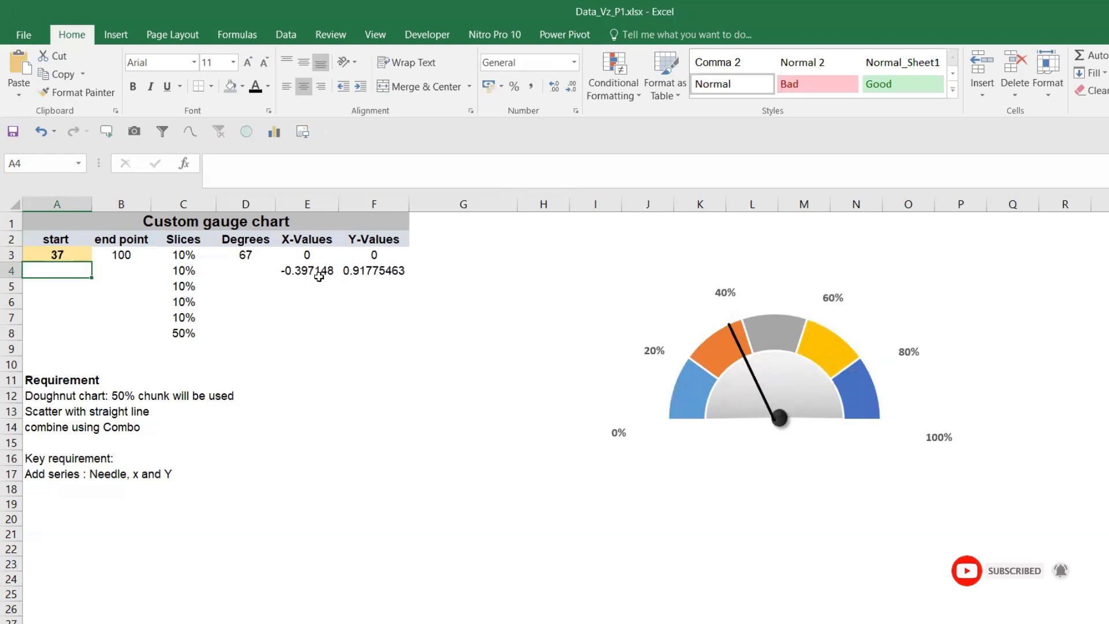
{"action": "key", "text": "F9"}
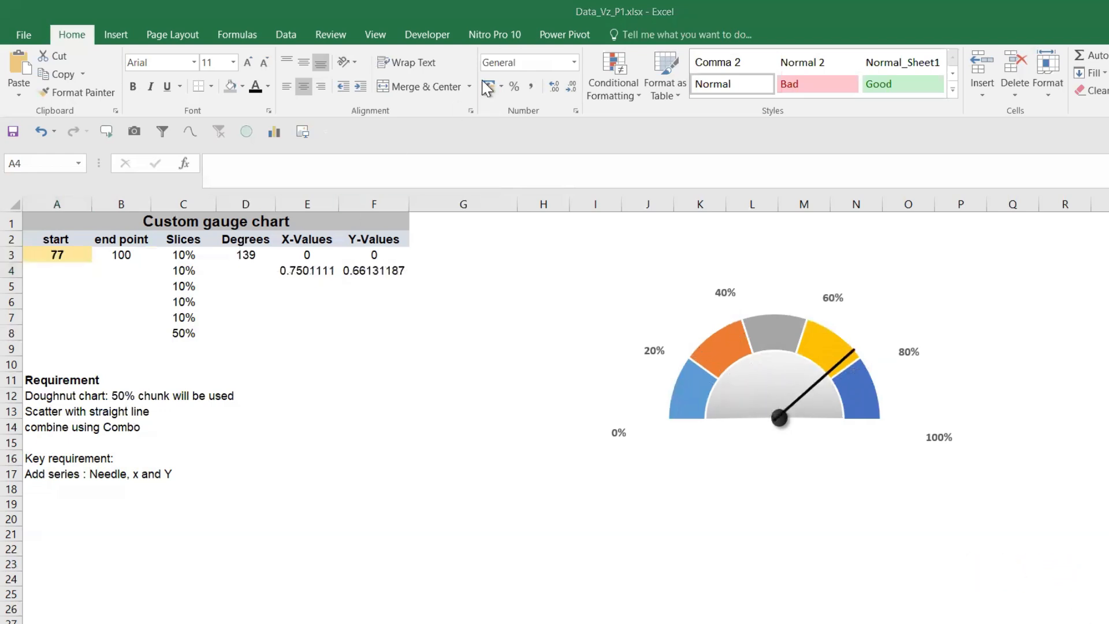